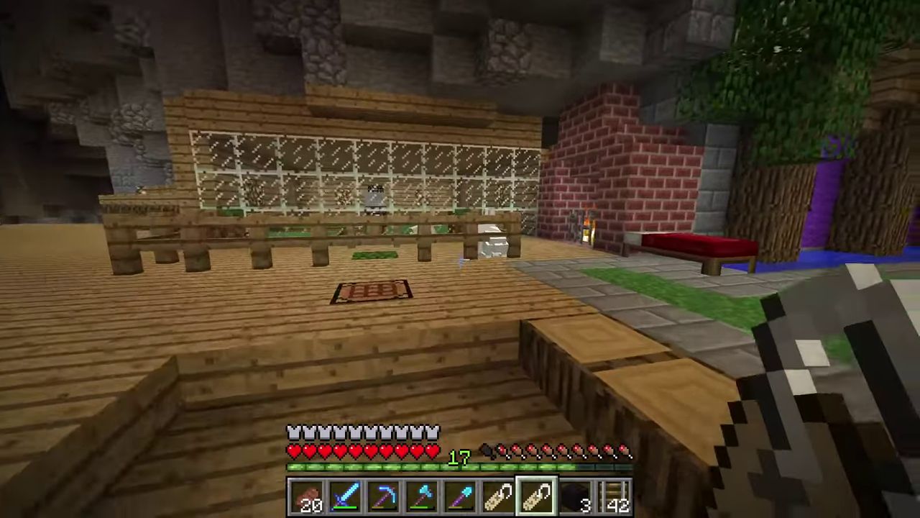
- Name two pen rabbits Dinnerbone and Toast with name tags, then back away from the pen
scroll(461, 261, up, 1)
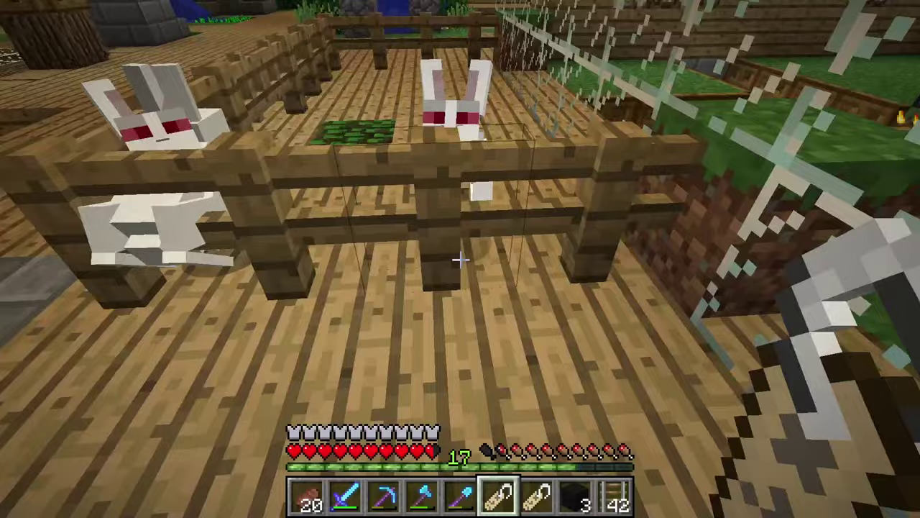
right_click(460, 259)
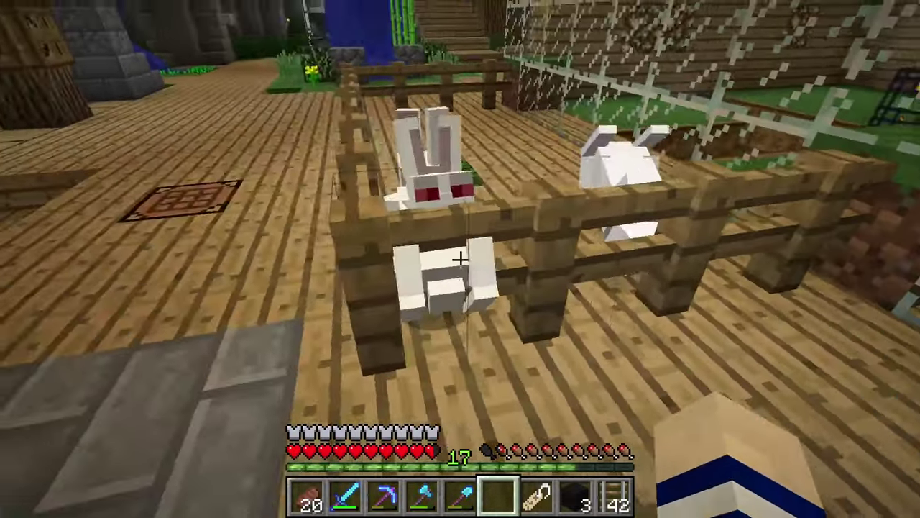
scroll(460, 259, down, 1)
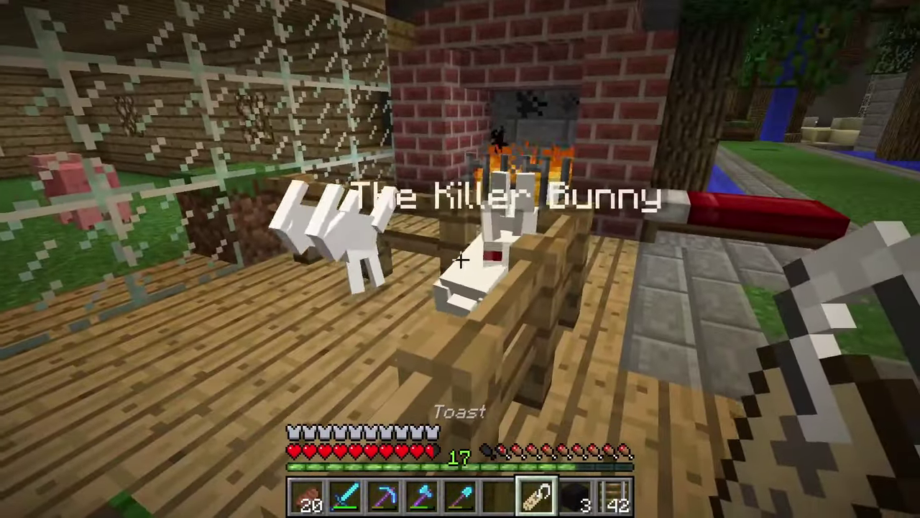
right_click(460, 259)
key(s)
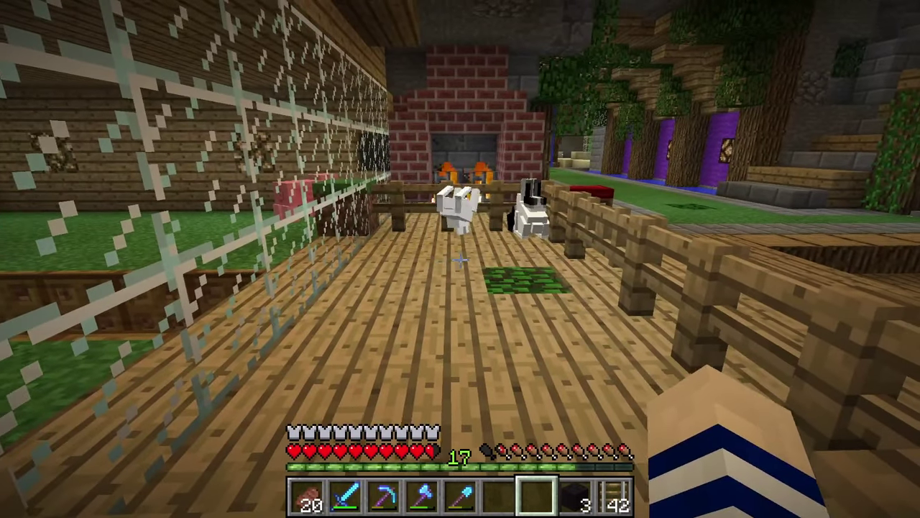
key(s)
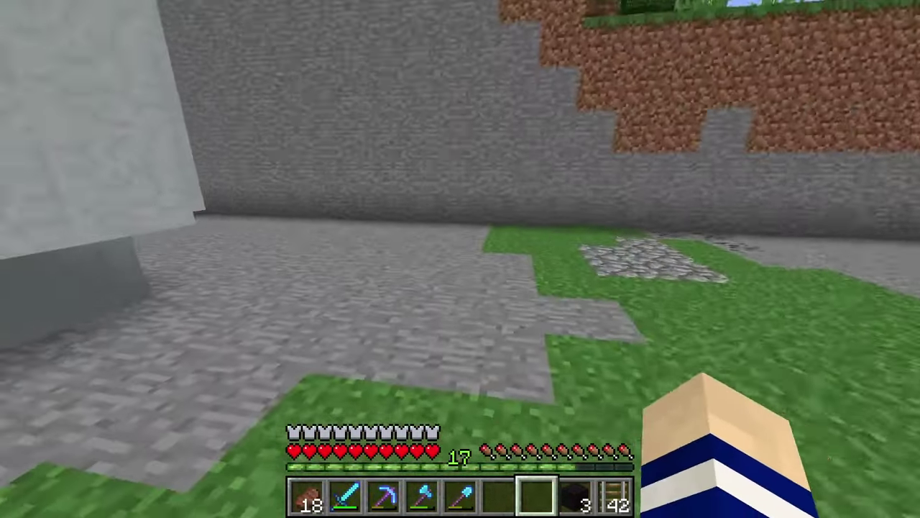
- Place the last two black wool blocks, then walk into the snow-walled room beside the named rabbit
scroll(461, 258, down, 1)
right_click(460, 259)
right_click(460, 259)
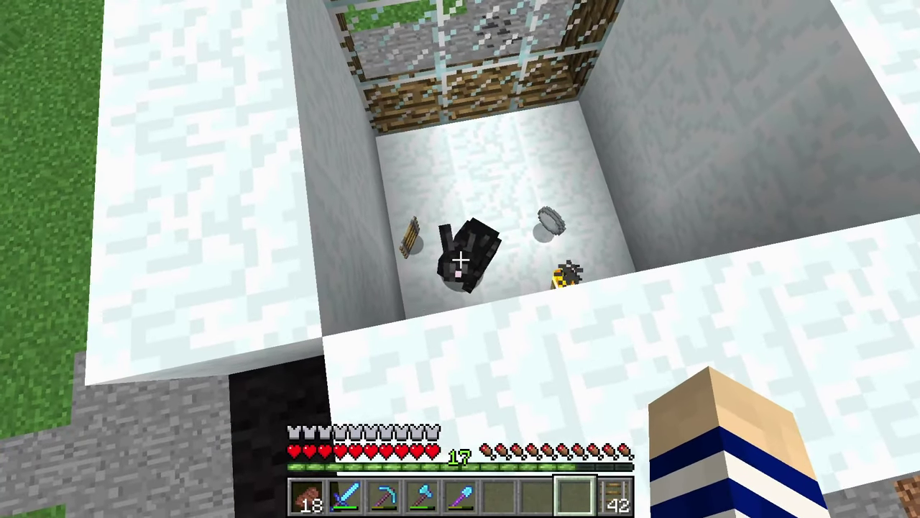
key(w)
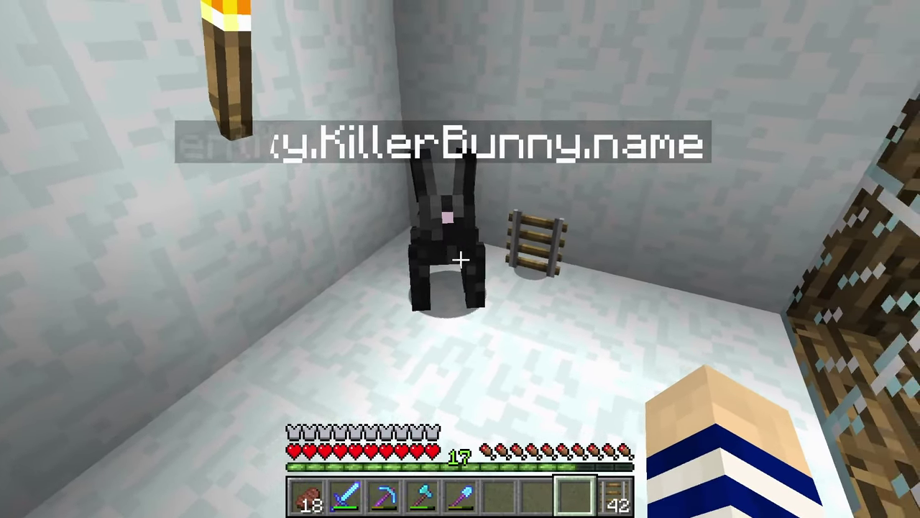
- Move the snow block stack to the hotbar, place two snow blocks in the room, and break one with the diamond shovel
key(e)
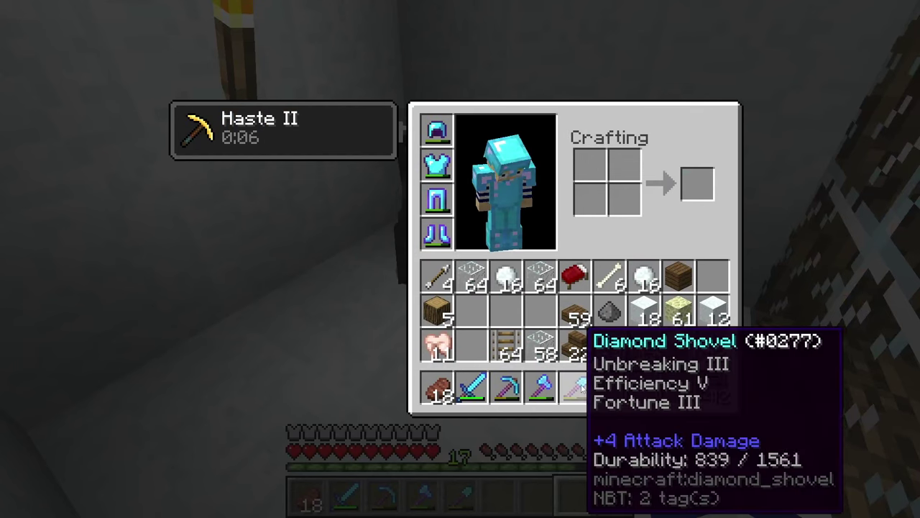
click(713, 311)
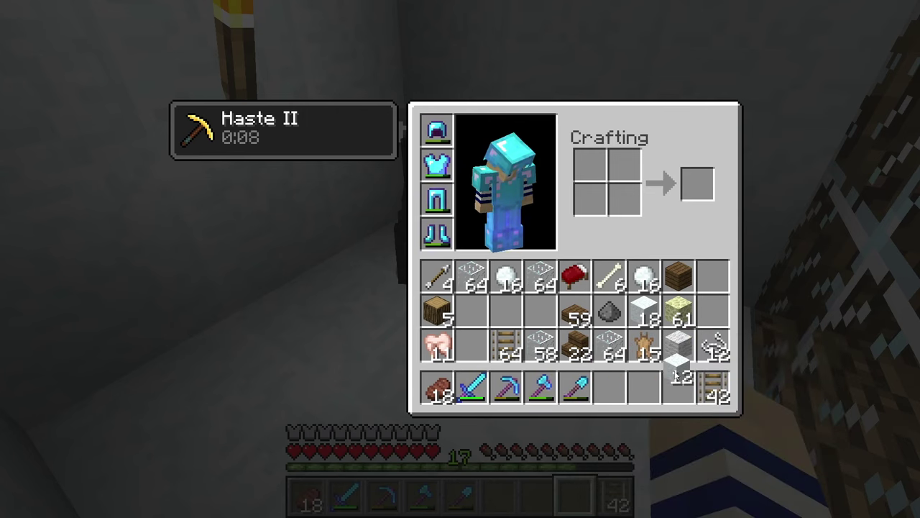
key(e)
scroll(460, 259, up, 2)
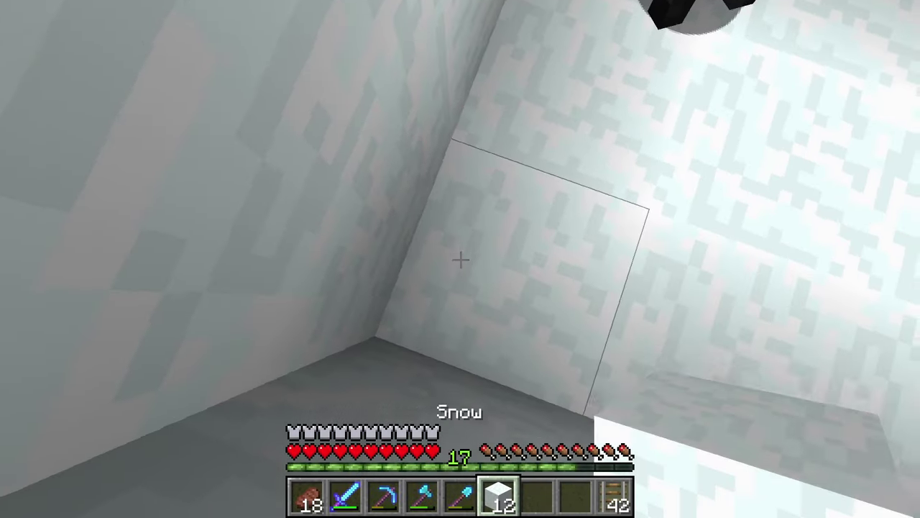
right_click(460, 259)
right_click(460, 259)
scroll(460, 259, up, 1)
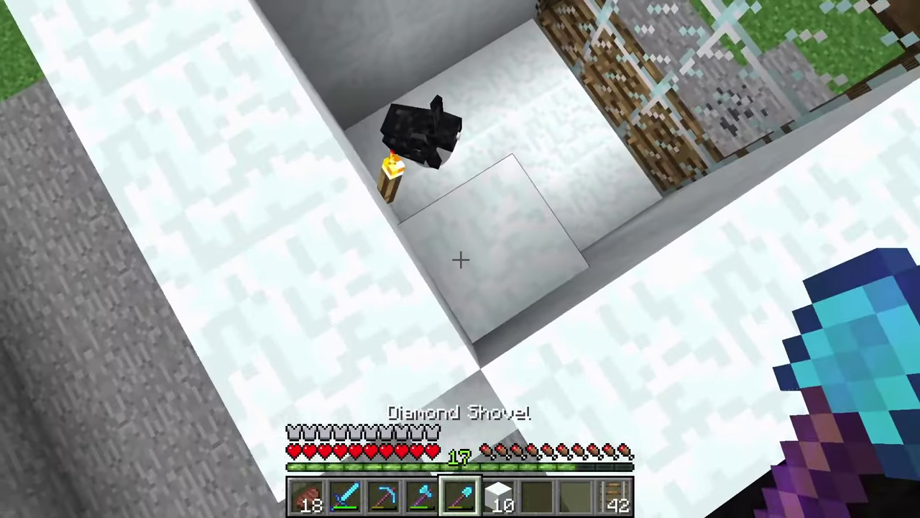
click(460, 259)
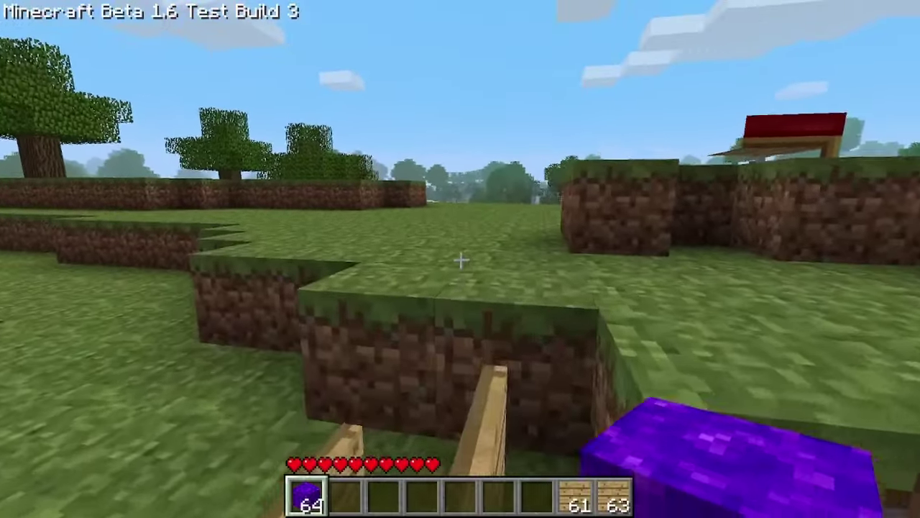
- Place an obsidian block on the grass in the Beta 1.6 world
right_click(460, 261)
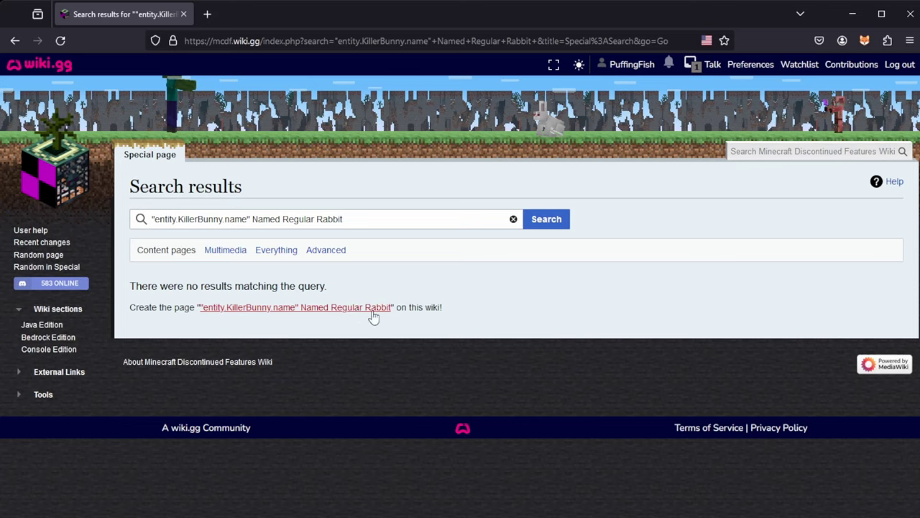
- Search the wiki for 'Killer' and open the Java Edition:The Killer Bunny article from the results
click(352, 226)
key(ctrl+a)
key(ctrl+c)
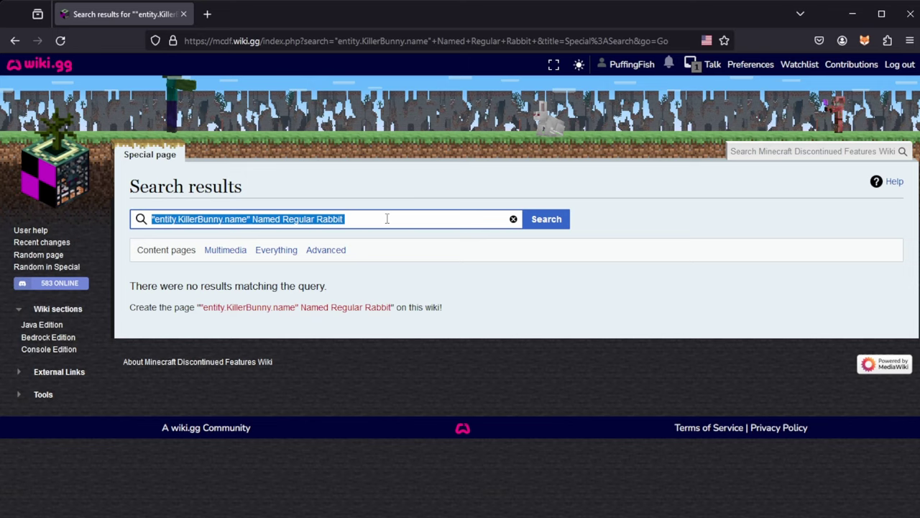
text(Killer)
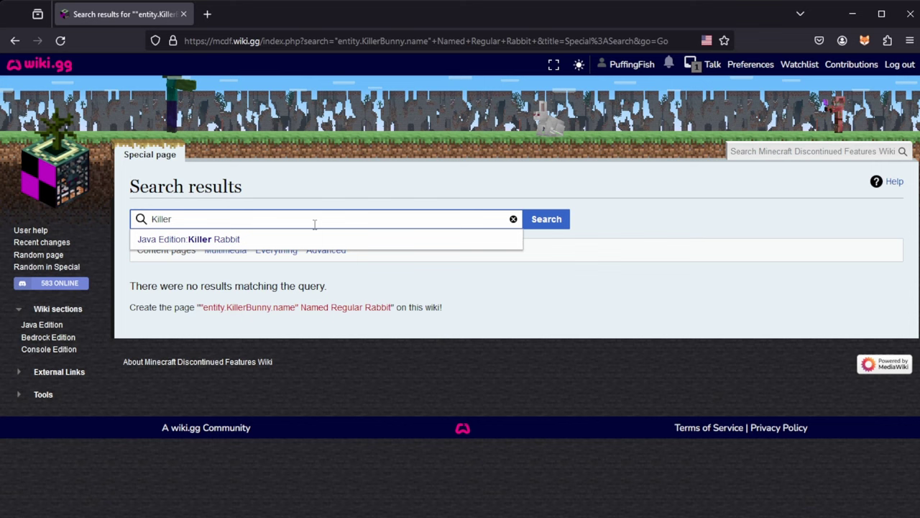
click(214, 239)
scroll(228, 344, down, 3)
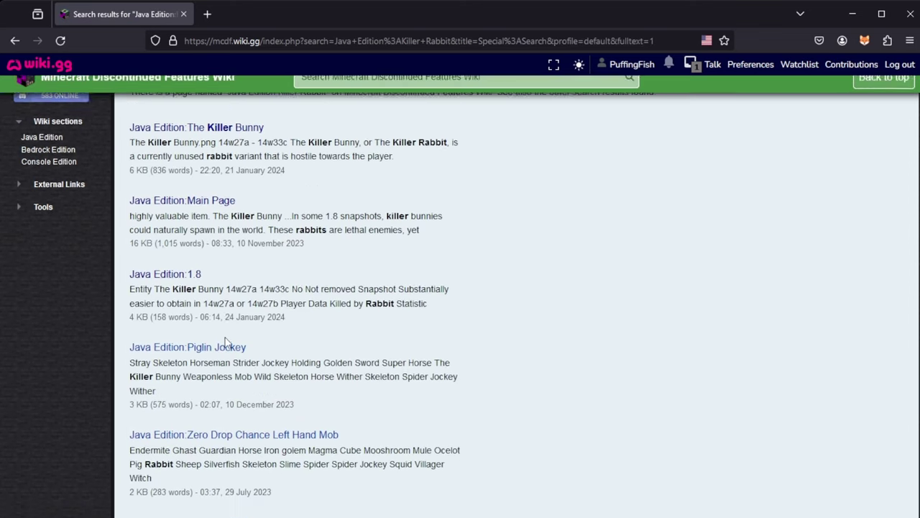
scroll(227, 344, up, 3)
click(192, 316)
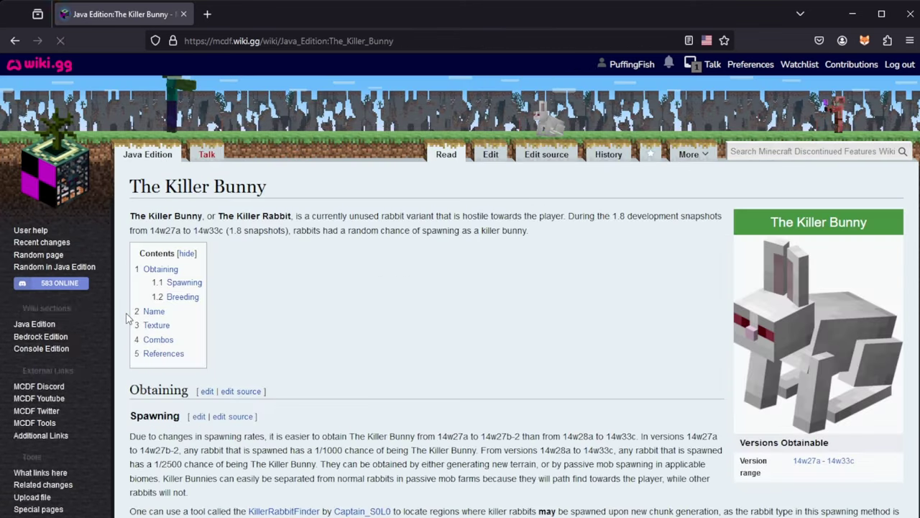
scroll(557, 309, down, 10)
scroll(563, 300, down, 10)
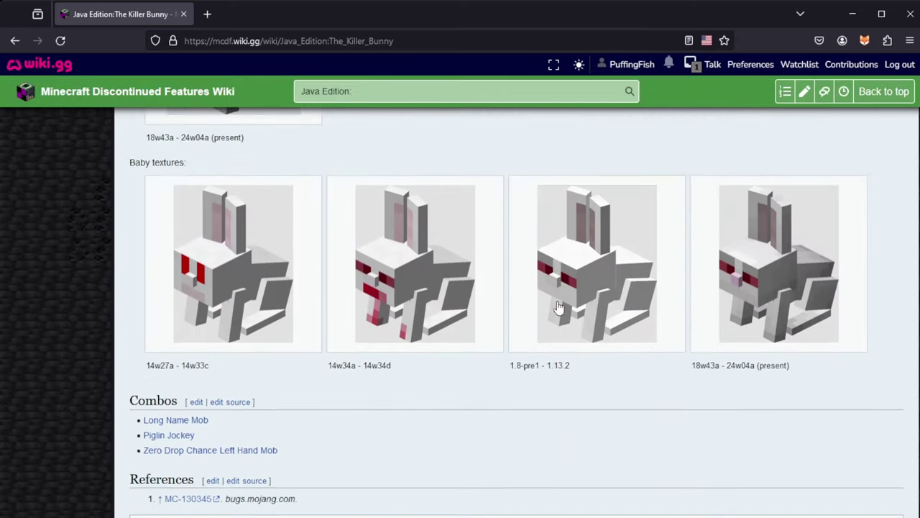
scroll(558, 307, up, 20)
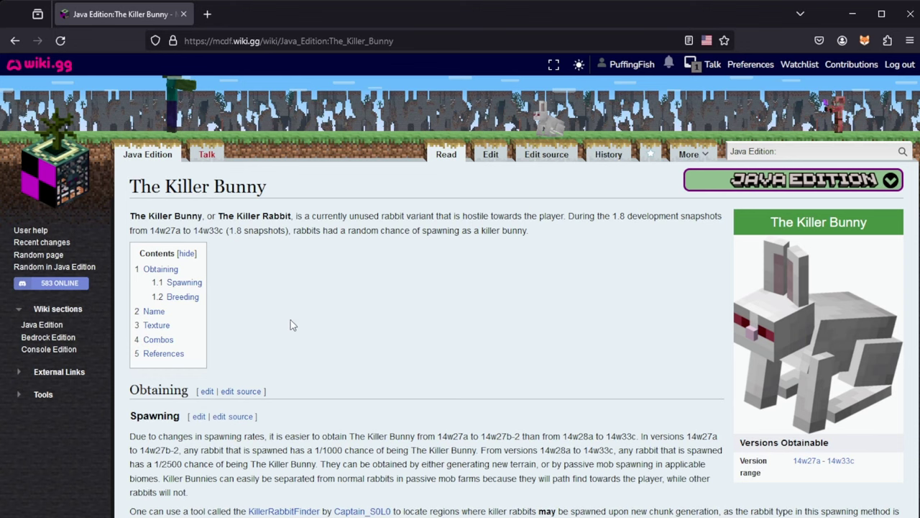
scroll(513, 319, down, 3)
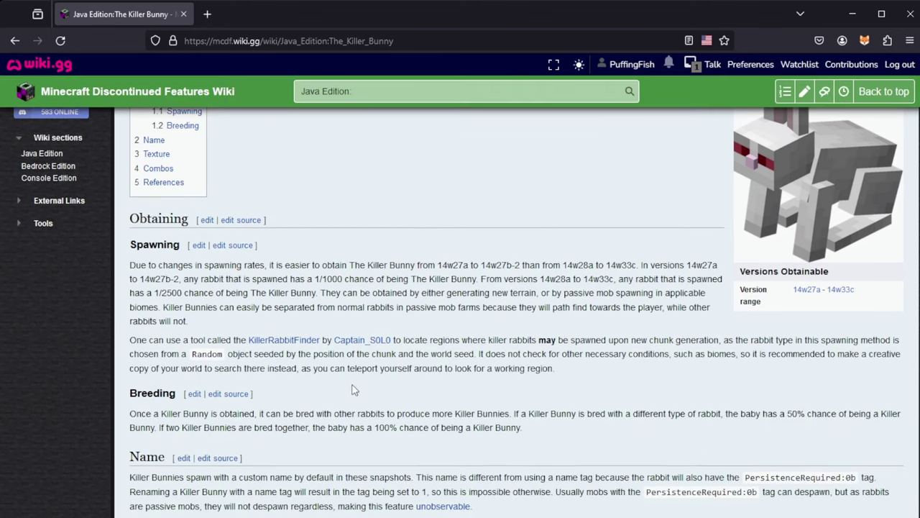
scroll(353, 389, down, 3)
scroll(201, 332, down, 7)
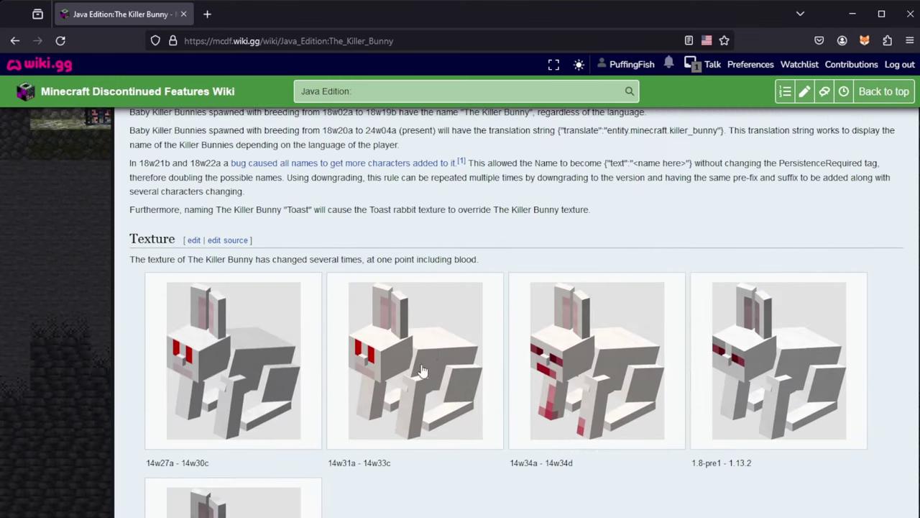
scroll(442, 339, up, 9)
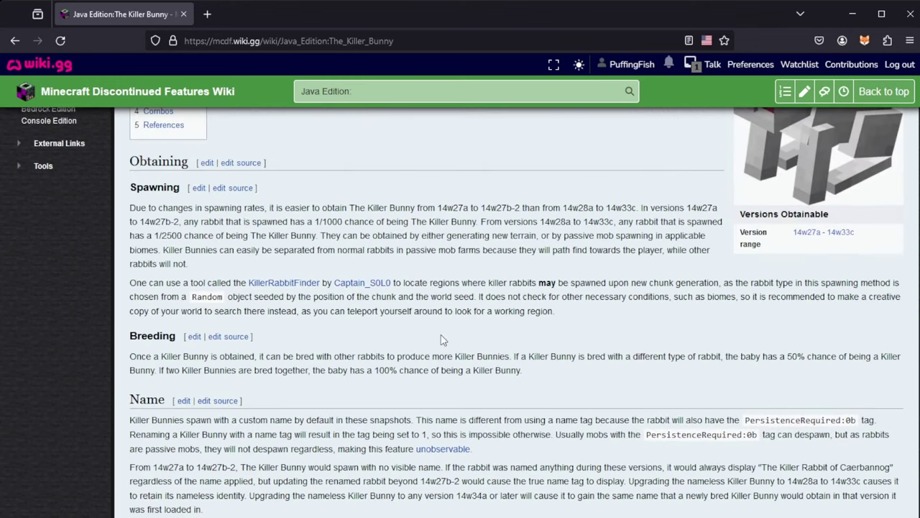
scroll(442, 340, up, 3)
scroll(441, 340, down, 6)
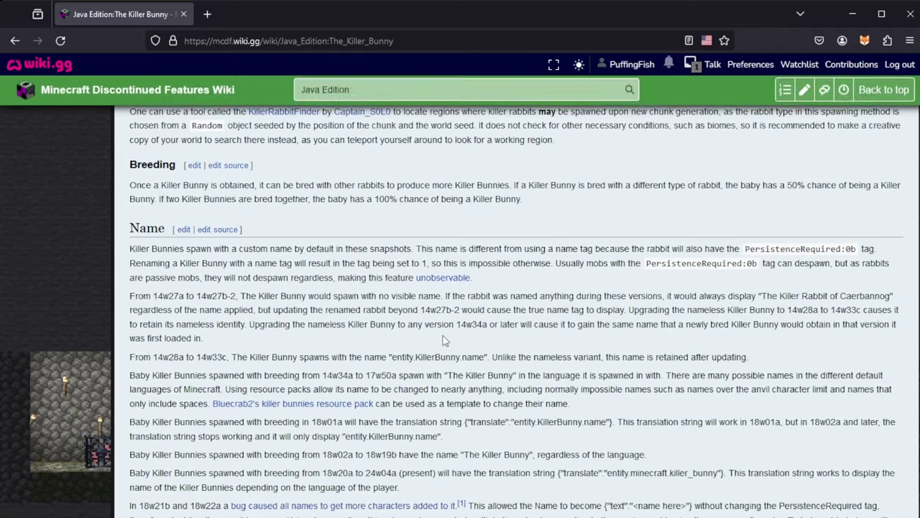
scroll(440, 340, up, 6)
scroll(440, 340, up, 1)
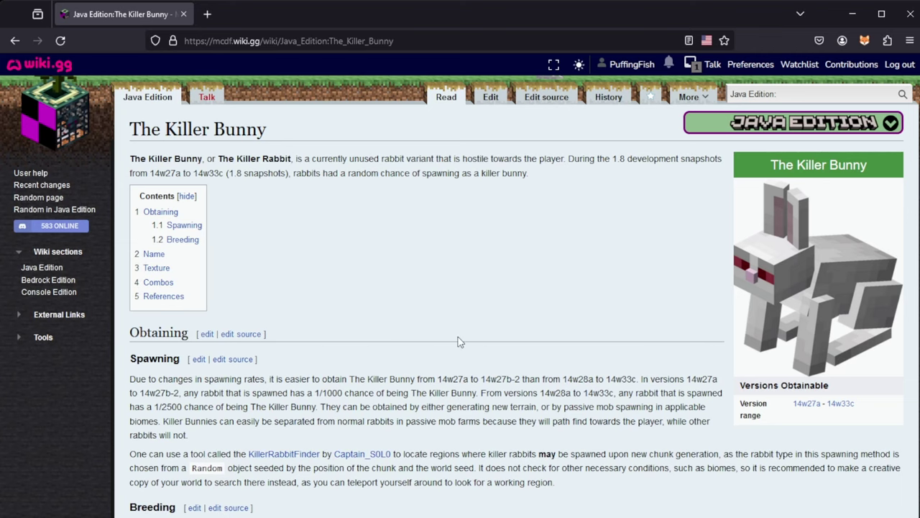
scroll(460, 341, up, 2)
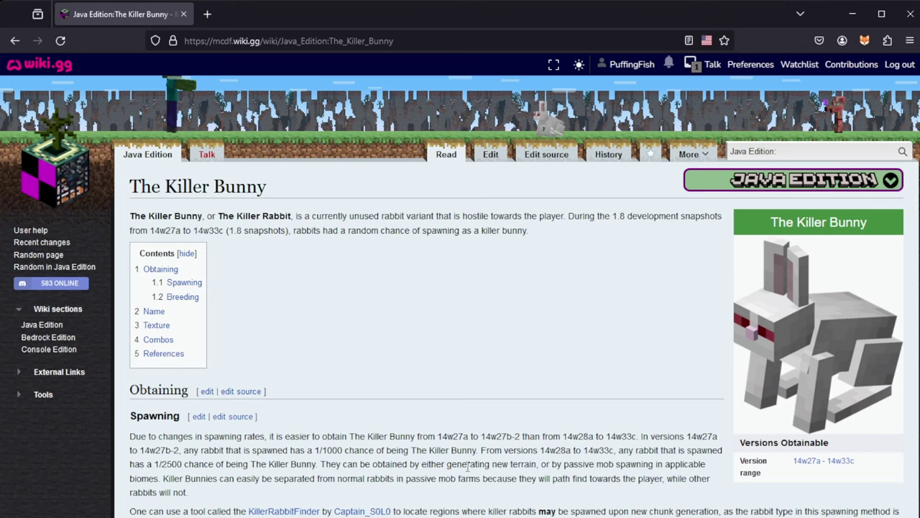
- Search for the pasted 'entity.KillerBunny.name' Named Regular Rabbit title and start creating the missing page
click(784, 151)
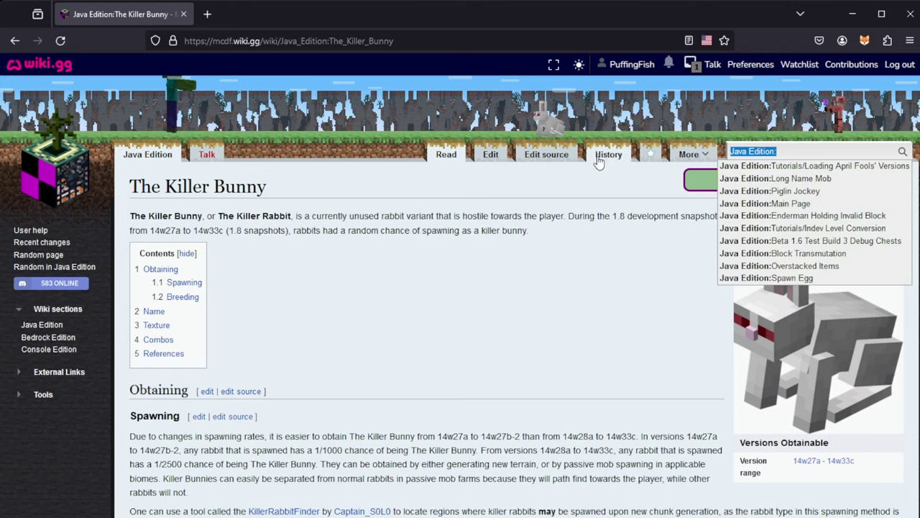
key(ctrl+v)
key(Return)
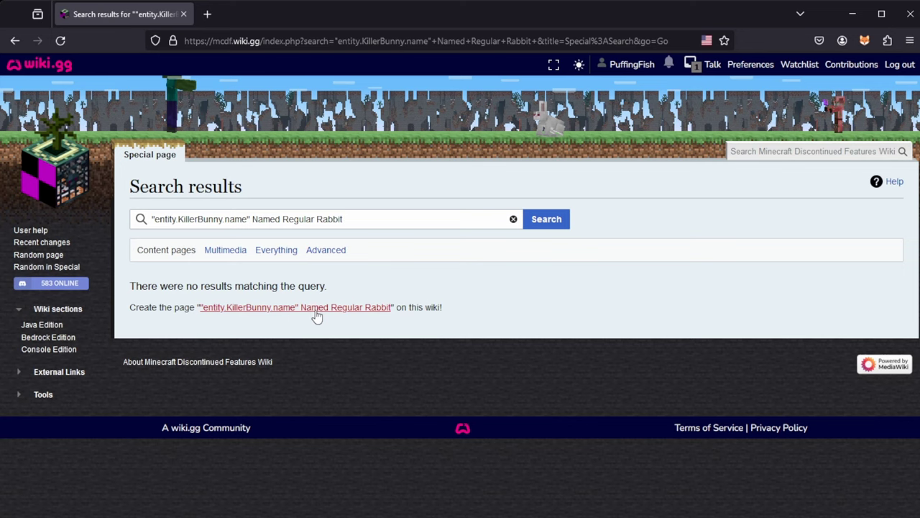
click(340, 310)
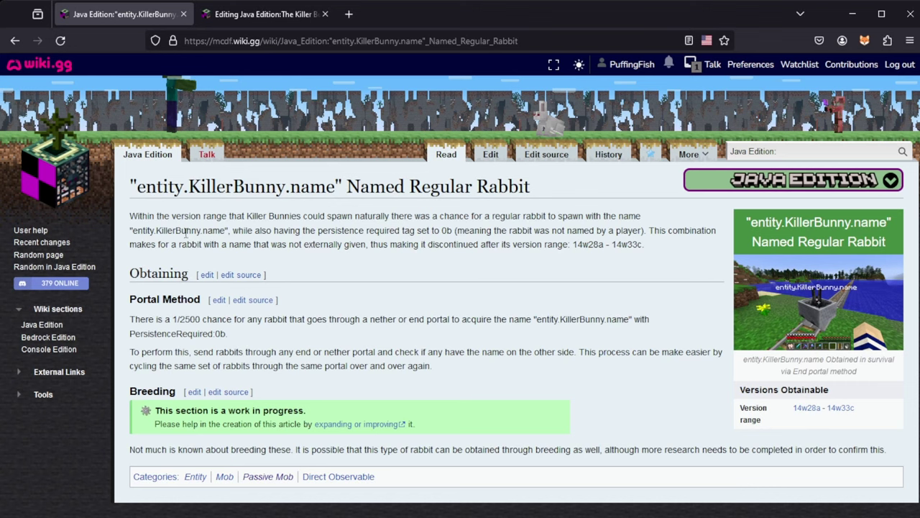
drag(129, 216, 656, 246)
click(656, 246)
drag(655, 253, 130, 216)
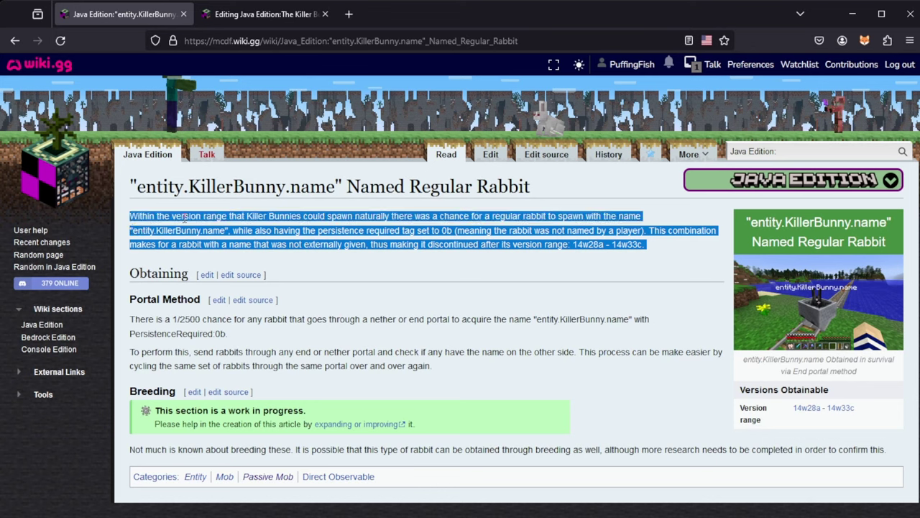
click(249, 229)
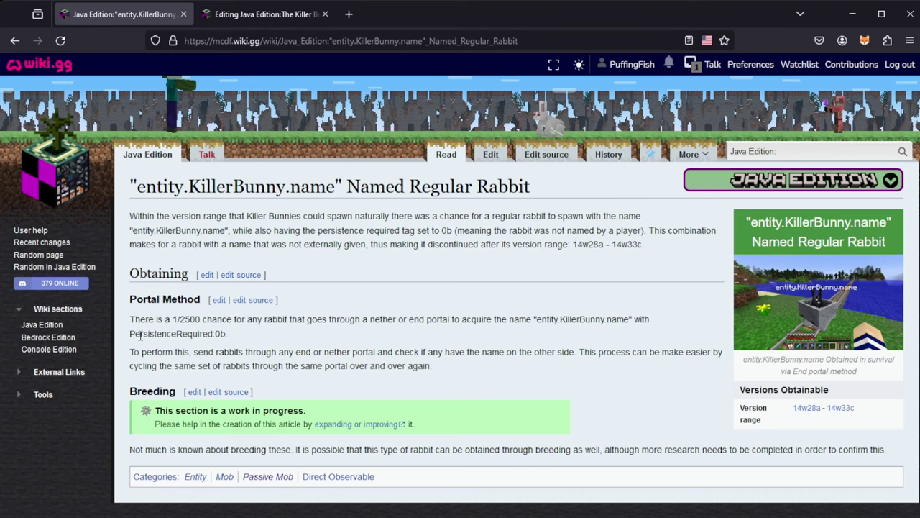
drag(131, 322, 631, 318)
click(460, 312)
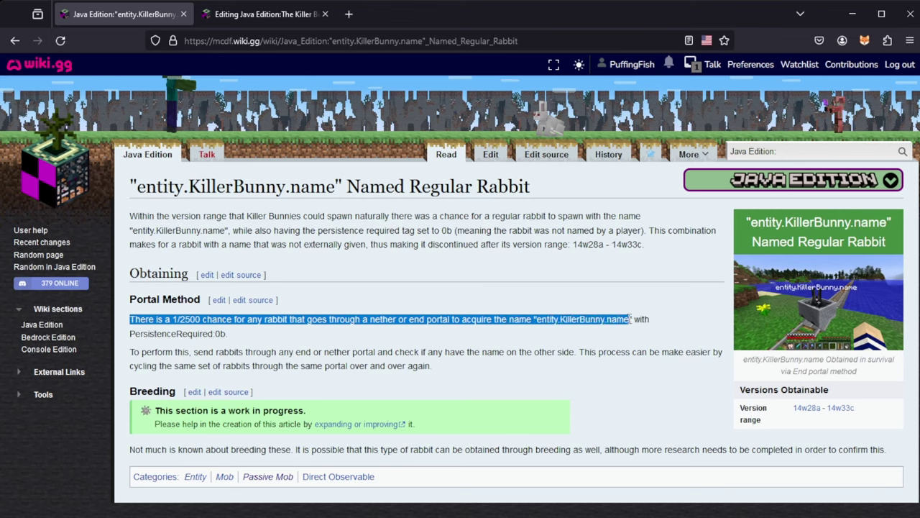
click(220, 333)
drag(229, 334, 141, 343)
click(220, 340)
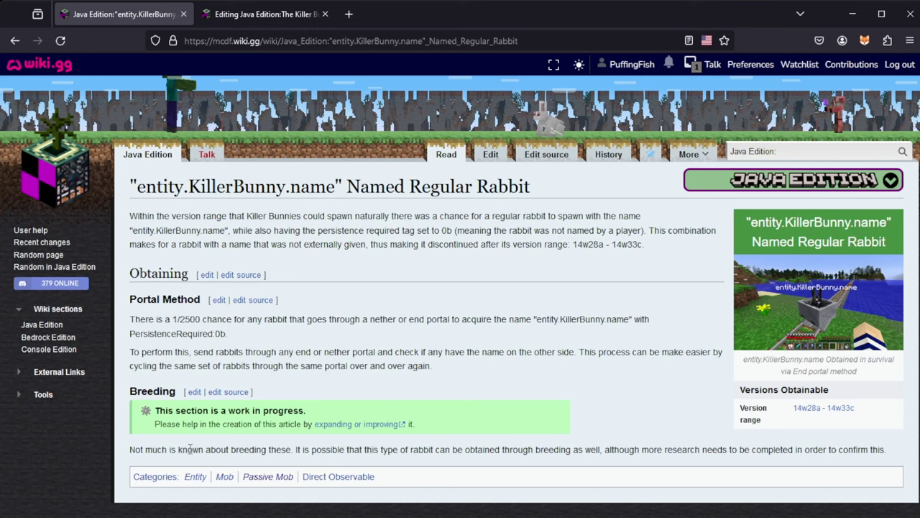
drag(131, 451, 890, 458)
click(471, 454)
drag(427, 487, 122, 476)
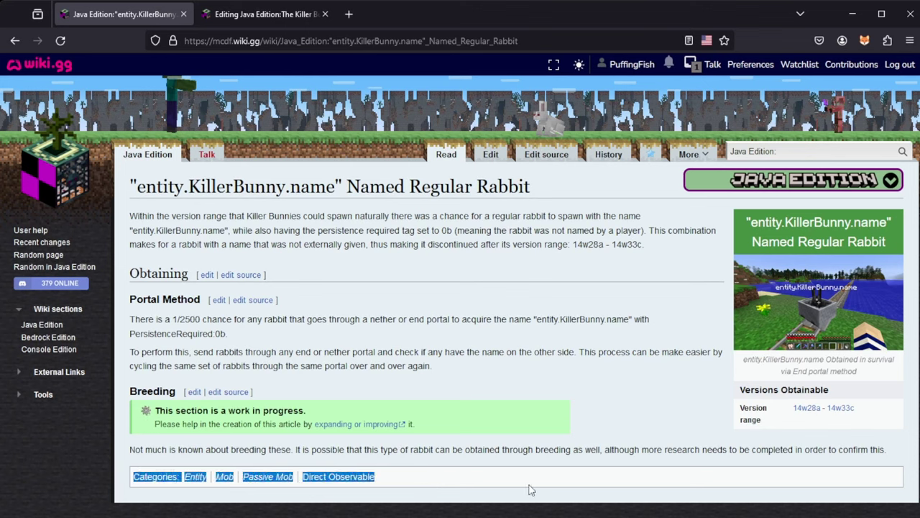
click(391, 479)
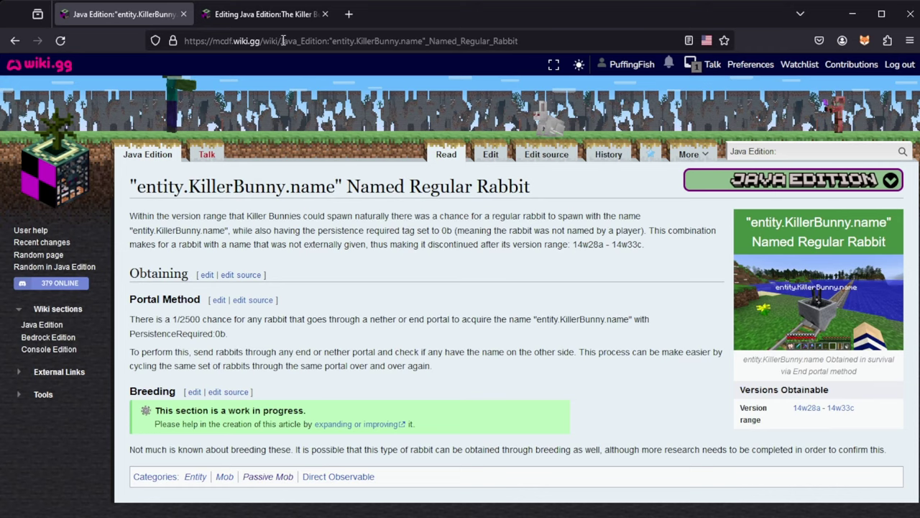
click(264, 18)
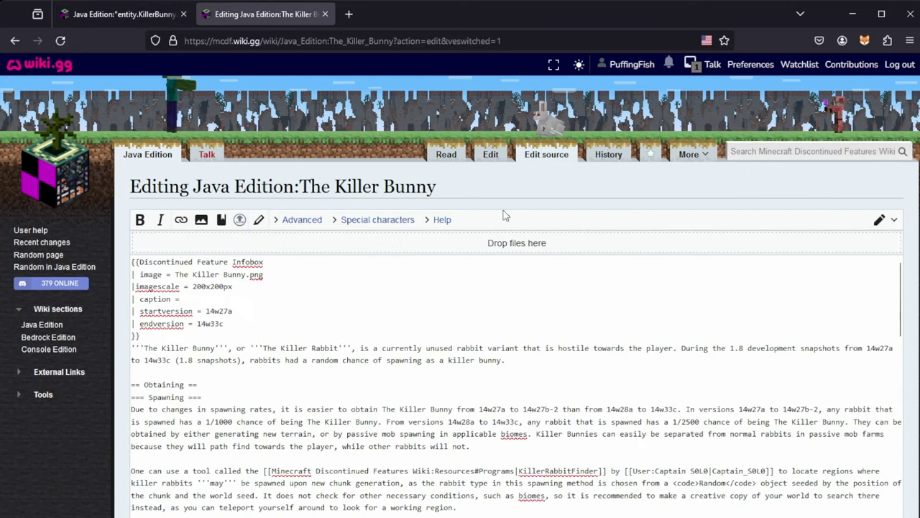
drag(449, 188, 230, 188)
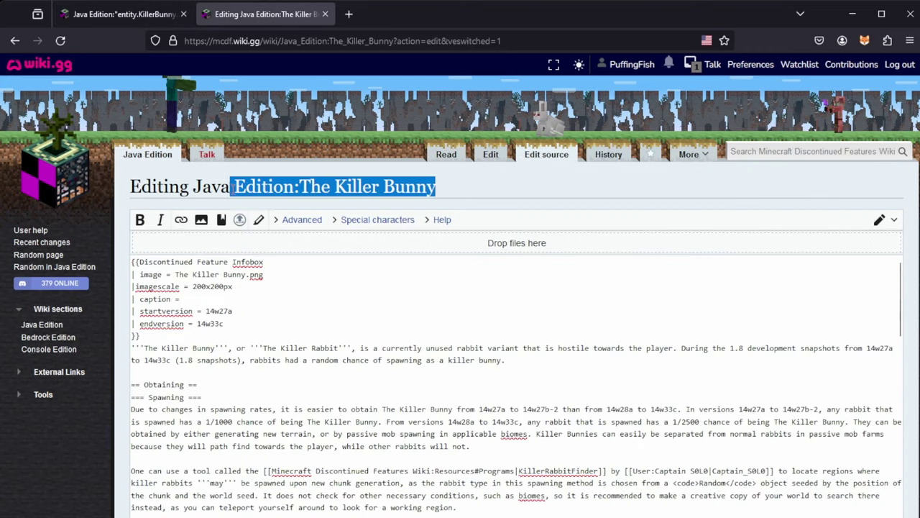
click(469, 290)
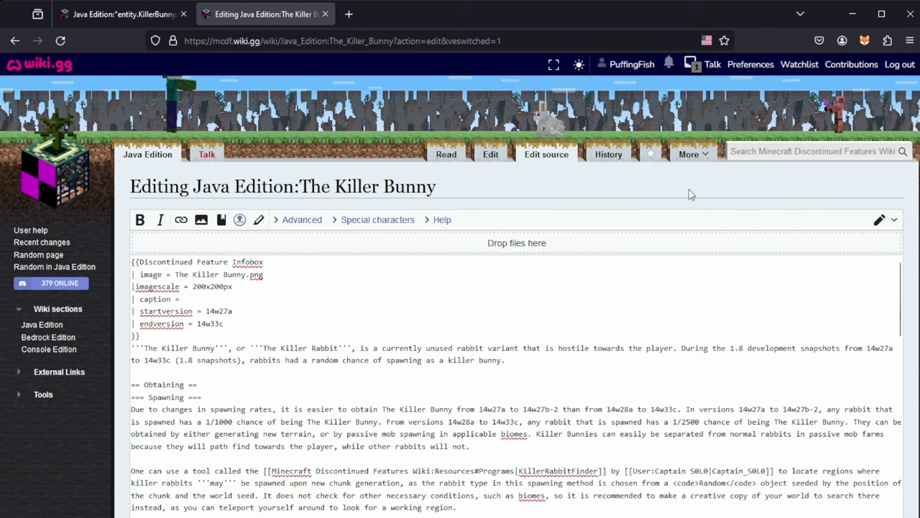
click(893, 219)
click(804, 280)
scroll(326, 361, down, 15)
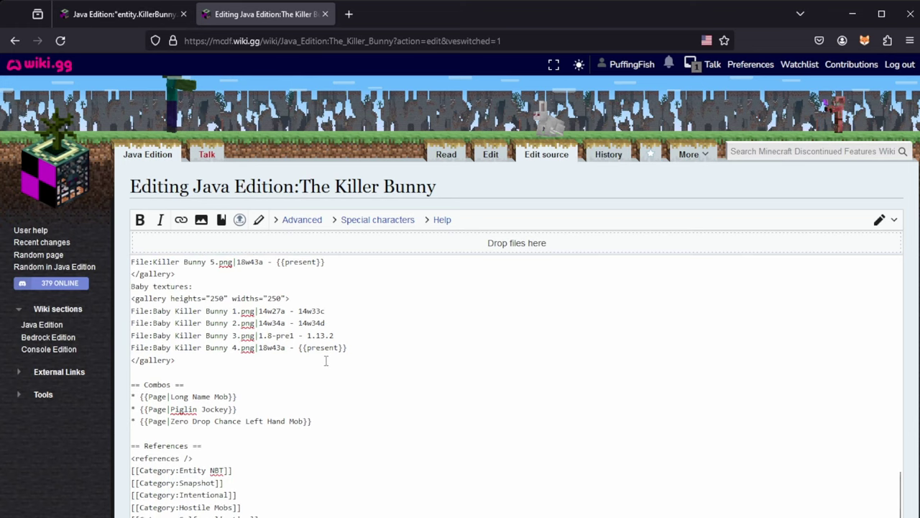
scroll(326, 361, up, 15)
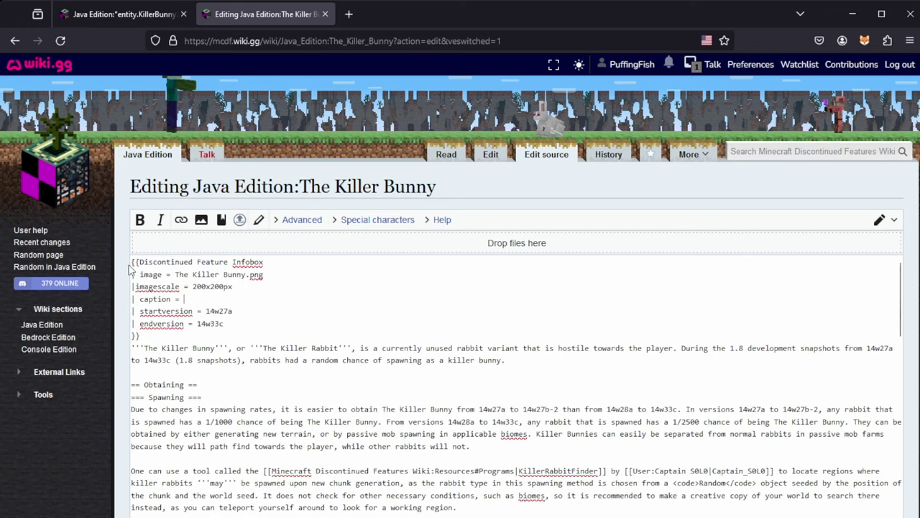
drag(132, 262, 387, 445)
click(259, 383)
click(119, 13)
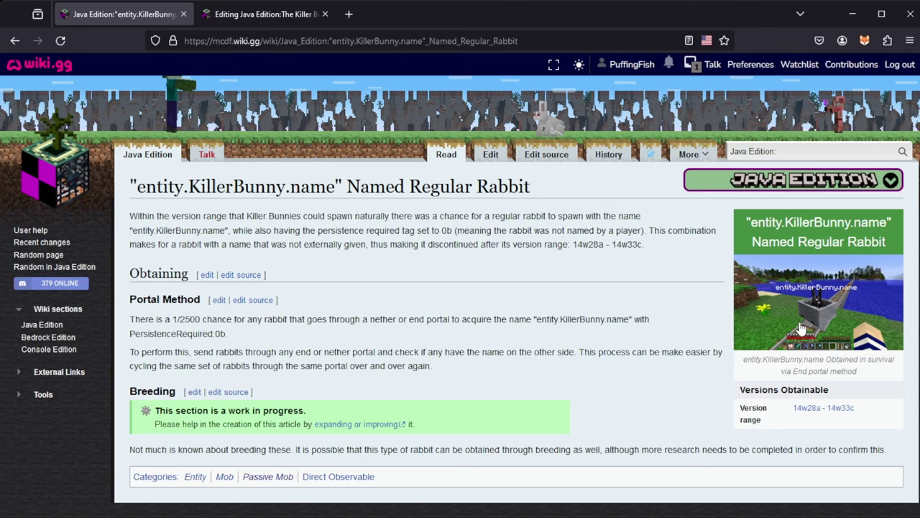
click(49, 172)
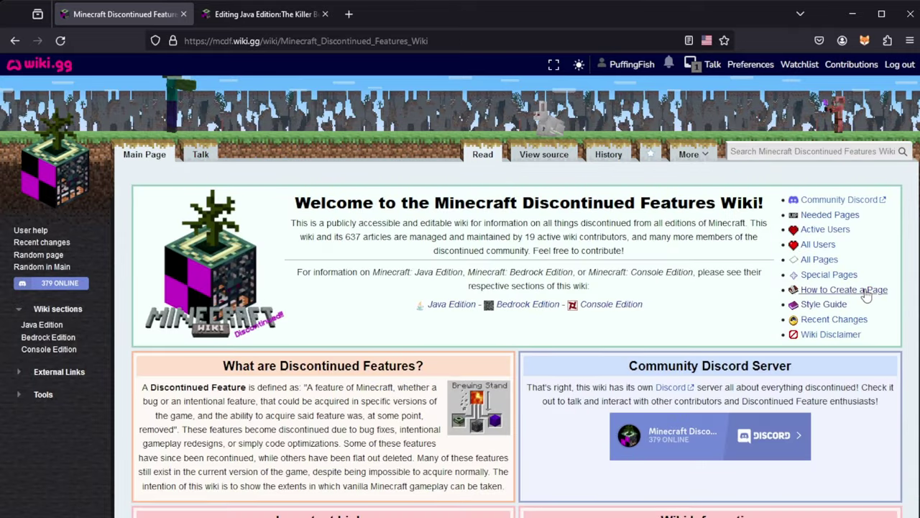
click(863, 291)
scroll(431, 302, down, 5)
scroll(372, 278, down, 8)
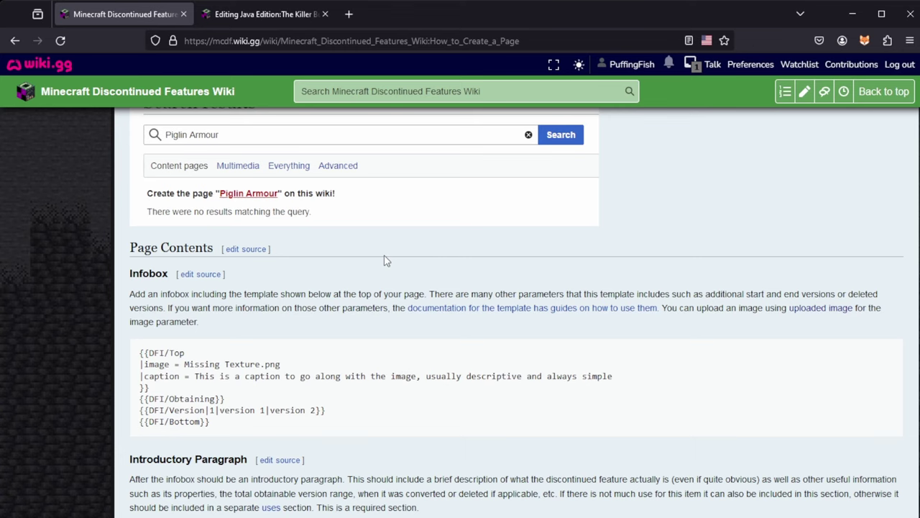
click(811, 311)
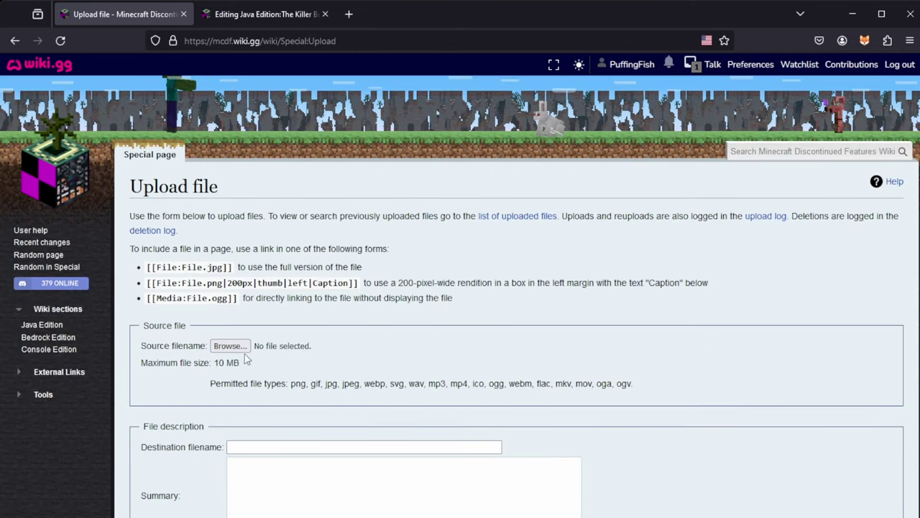
scroll(246, 360, down, 5)
scroll(99, 273, up, 5)
click(15, 41)
click(15, 41)
click(15, 41)
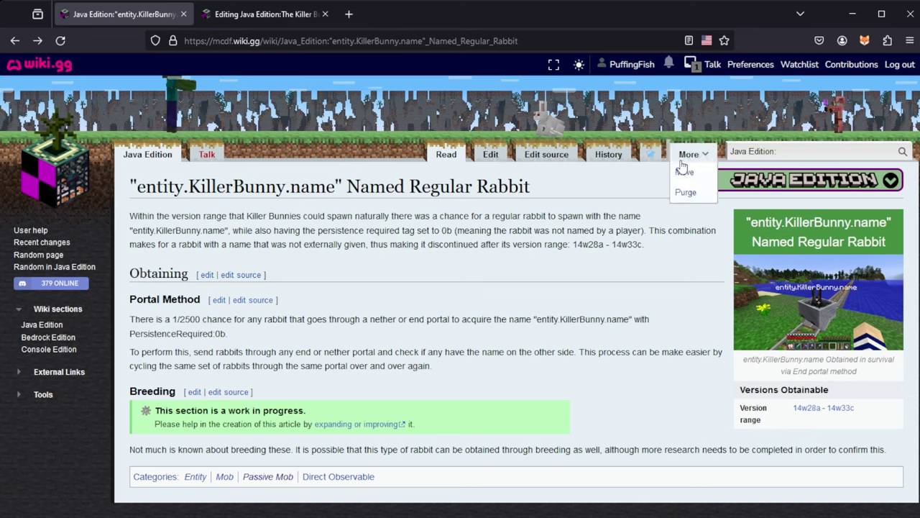
- In the visual editor, clear the infobox caption and apply the infobox parameter changes
click(491, 154)
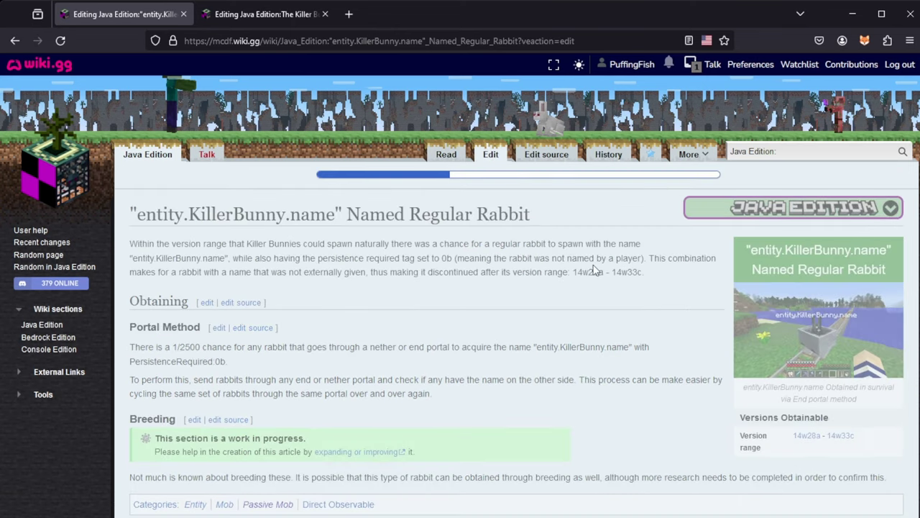
click(821, 262)
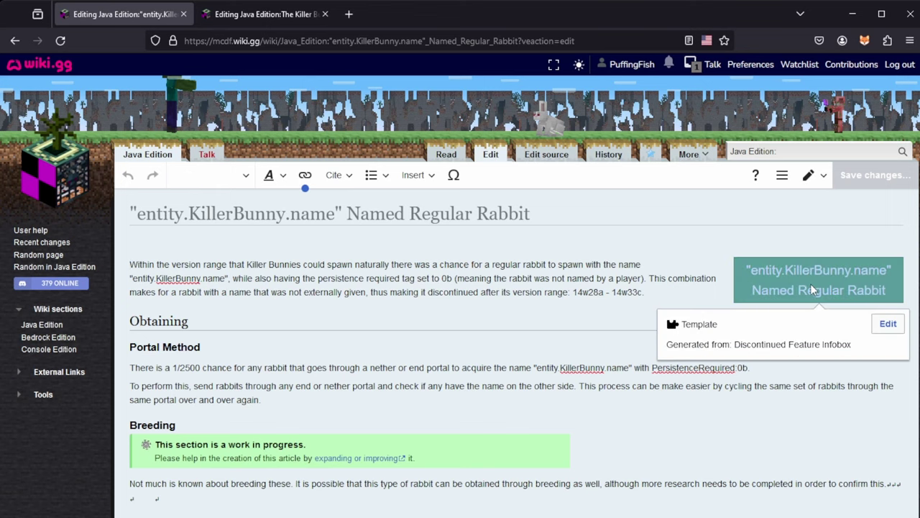
click(886, 325)
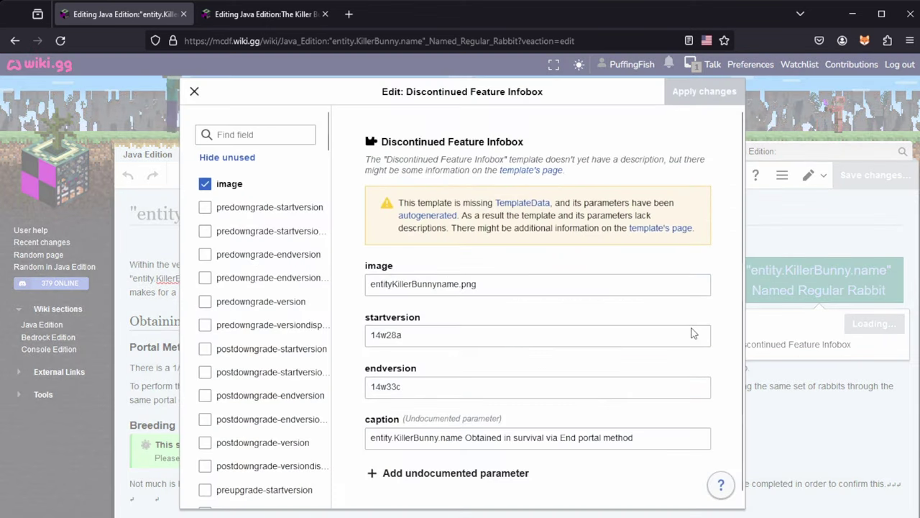
drag(495, 286, 348, 282)
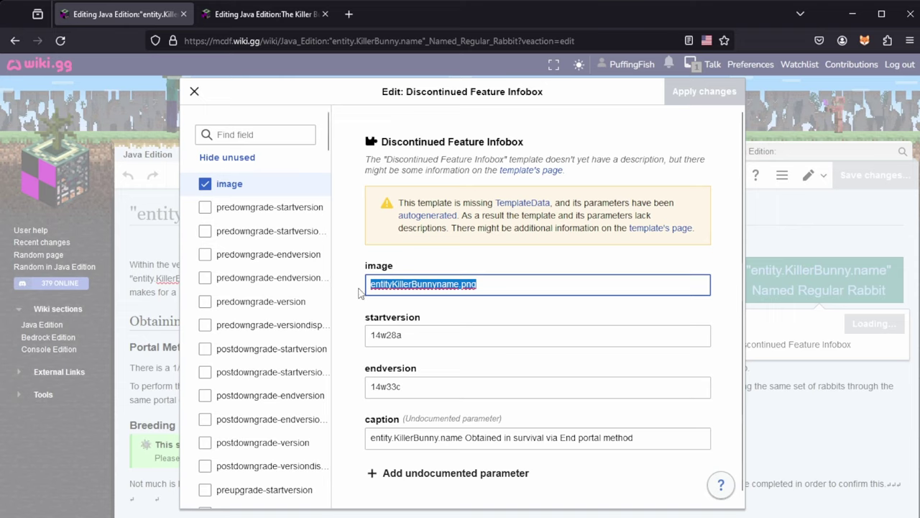
click(486, 284)
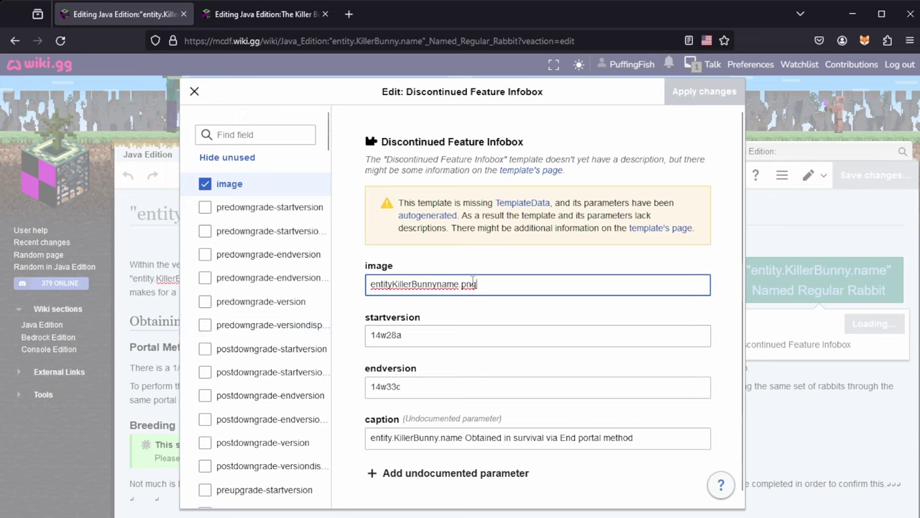
triple_click(650, 442)
key(BackSpace)
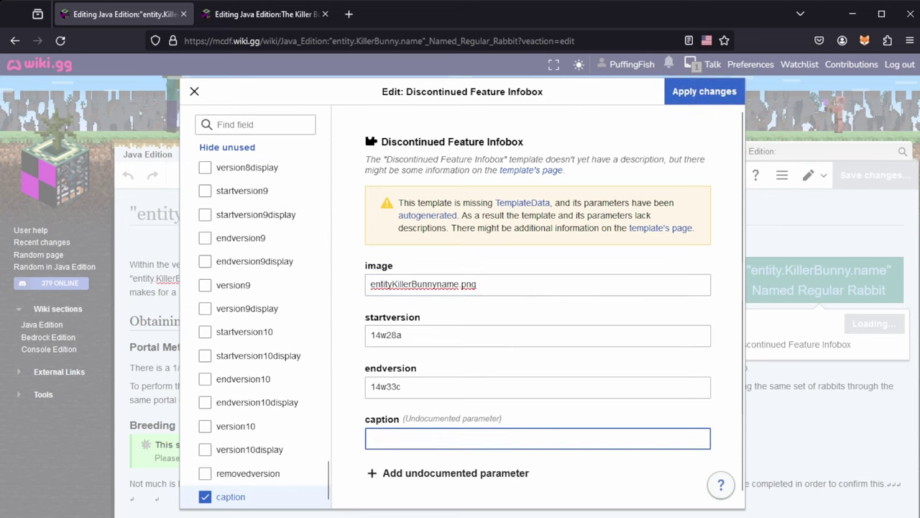
click(694, 91)
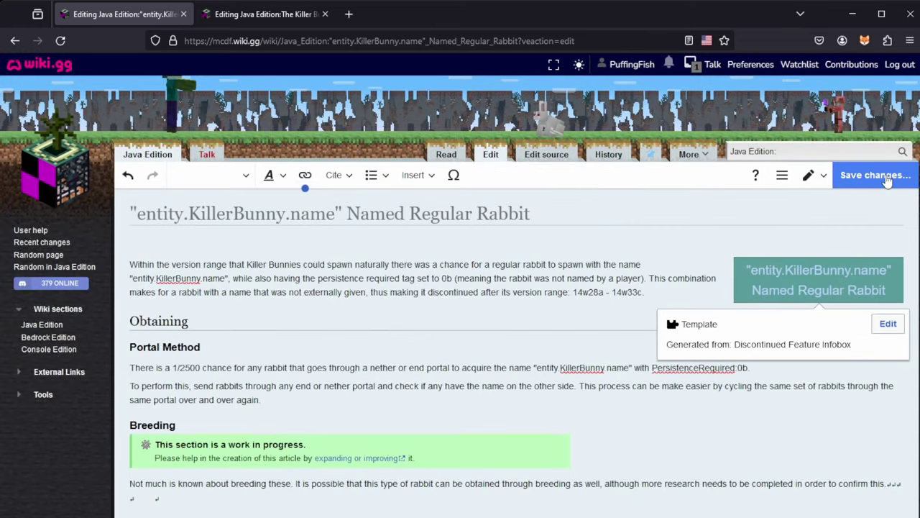
click(888, 180)
click(316, 189)
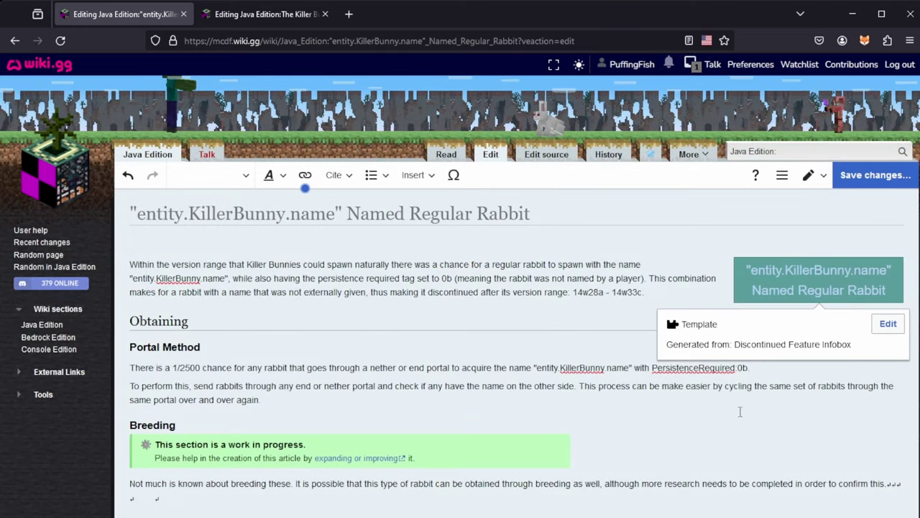
- Correct 'make' to 'made' in the Portal Method paragraph and save the edit
click(680, 386)
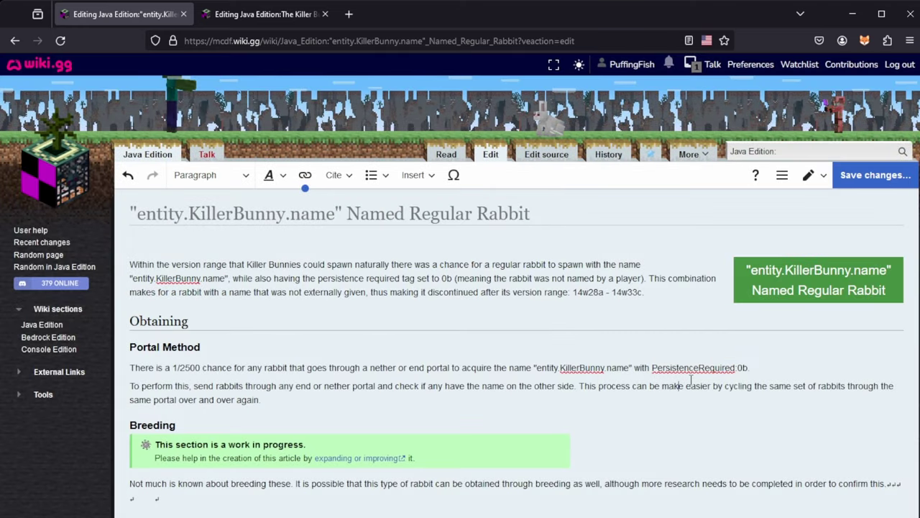
key(BackSpace)
text(d)
key(alt+shift+s)
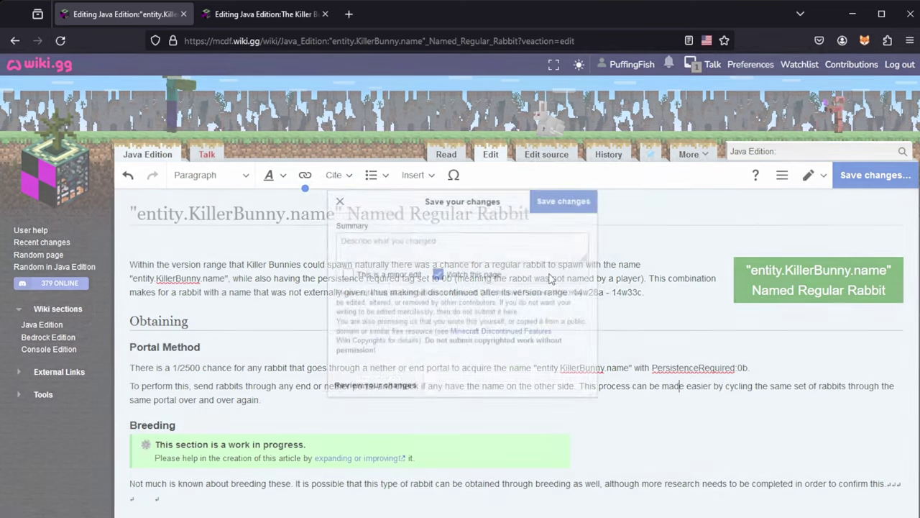
click(579, 202)
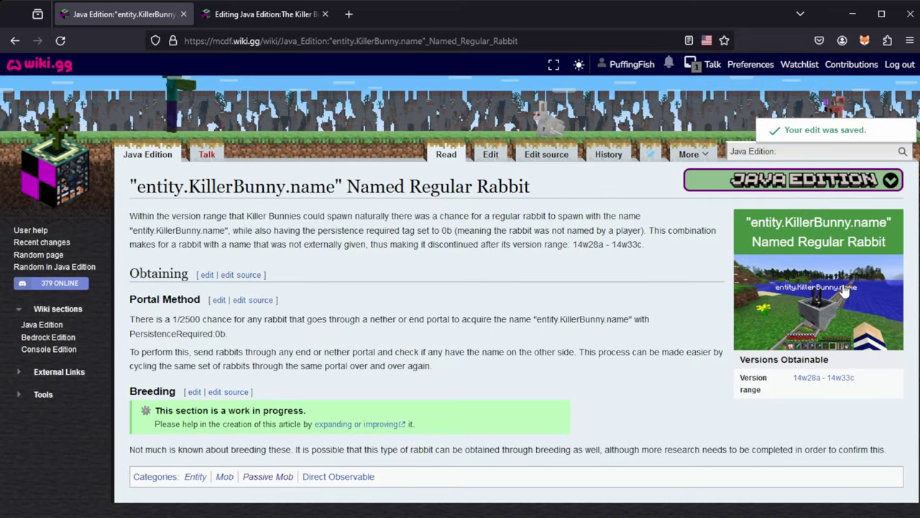
- Capture an F2 in-game screenshot of the named bunny, then hide the HUD
scroll(549, 304, down, 2)
scroll(688, 310, up, 2)
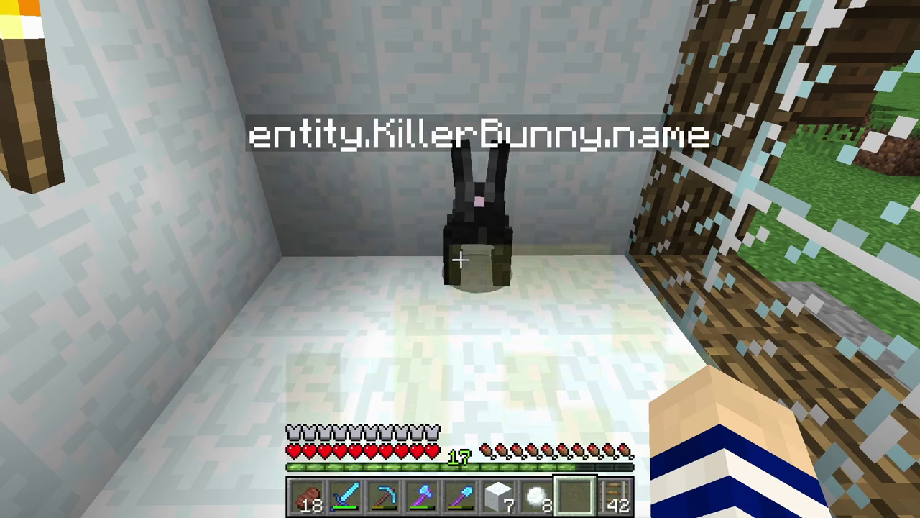
key(F2)
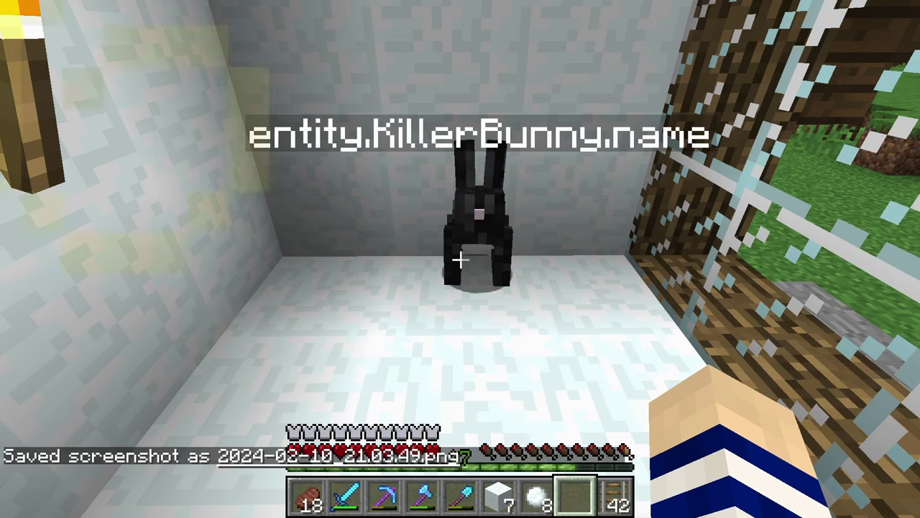
key(F1)
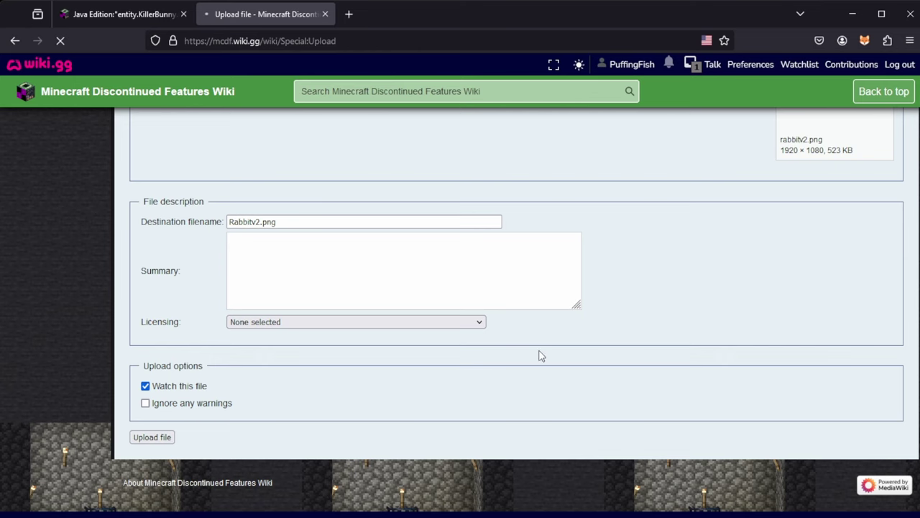
- Look over the uploaded File:Rabbitv2.png page, then return to the rabbit article
scroll(748, 340, up, 5)
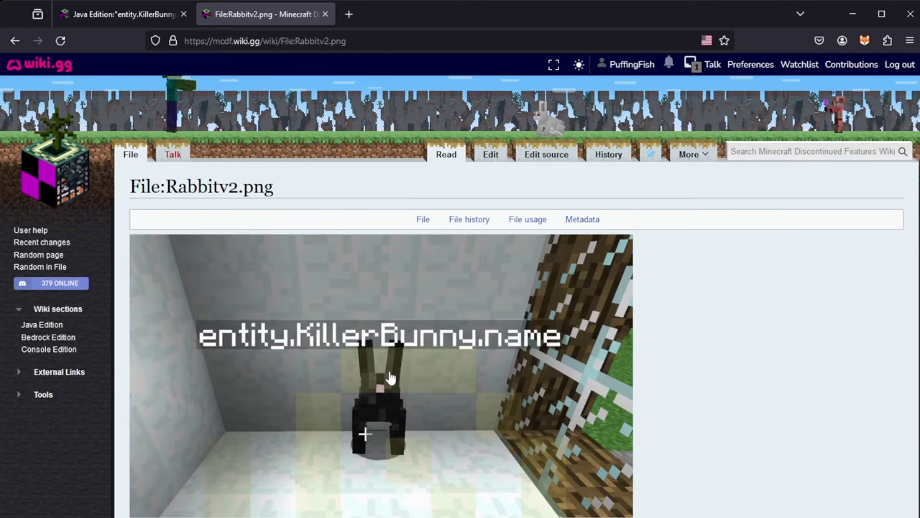
scroll(425, 363, down, 3)
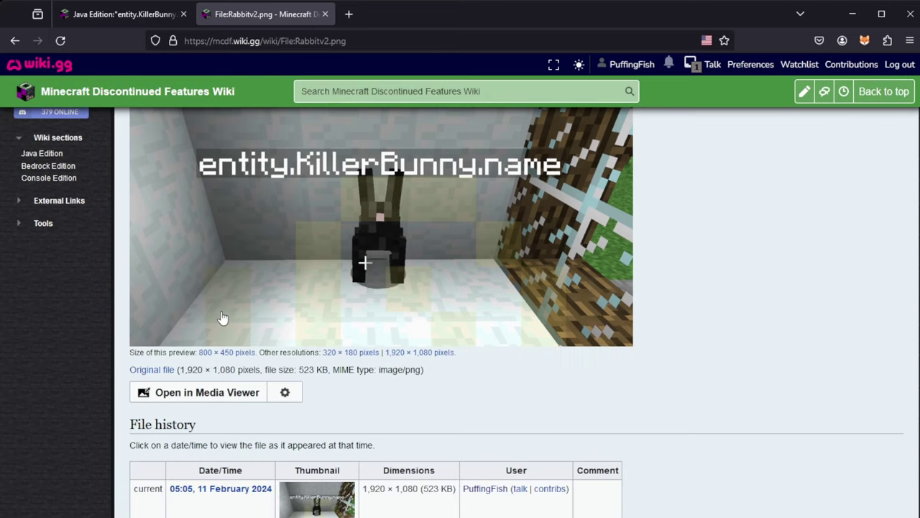
scroll(205, 345, down, 3)
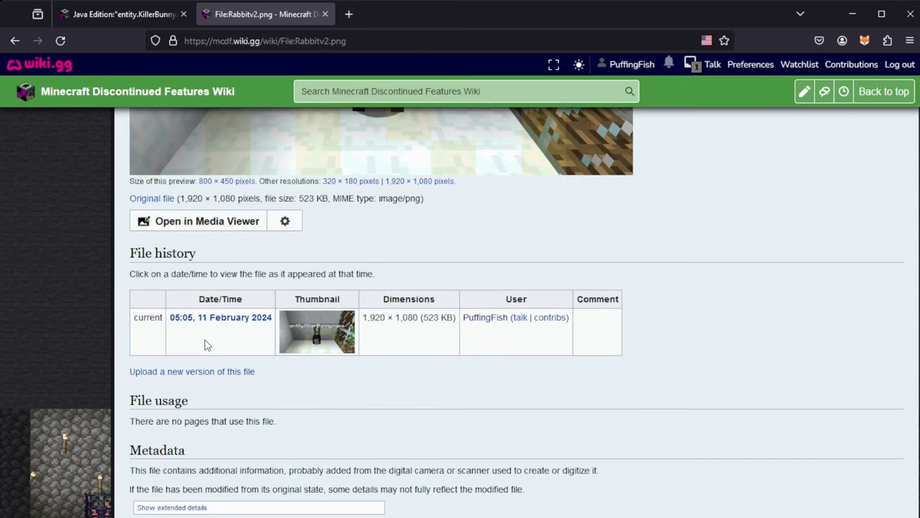
scroll(204, 345, up, 6)
click(122, 14)
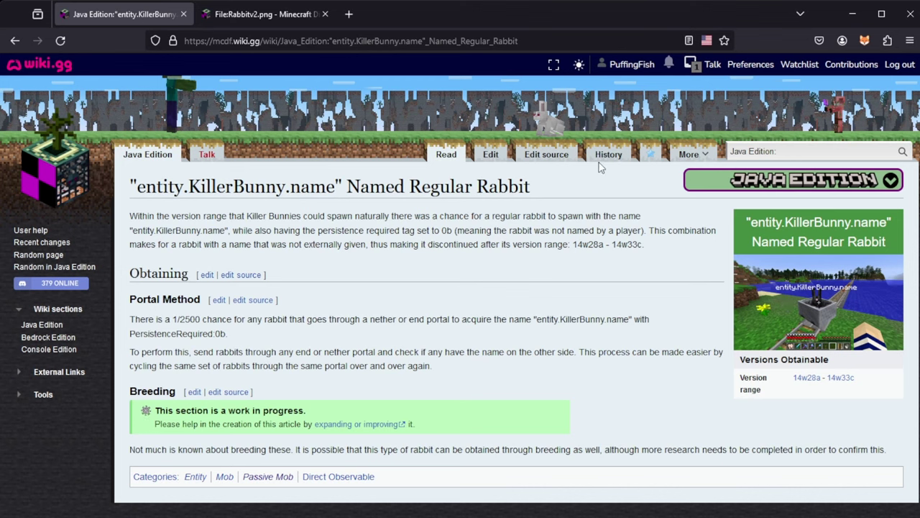
- In the source editor, replace the infobox image file name with Rabbitv2.png and save the change
click(546, 160)
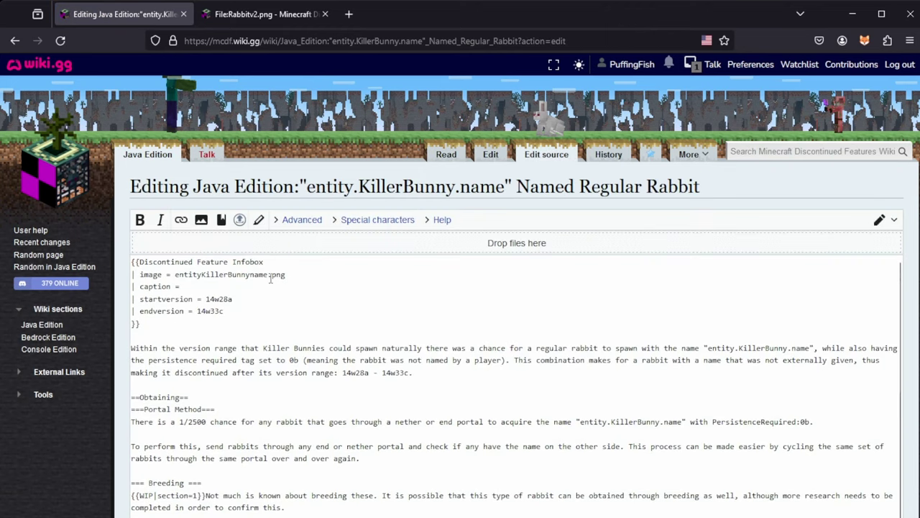
drag(268, 276, 175, 277)
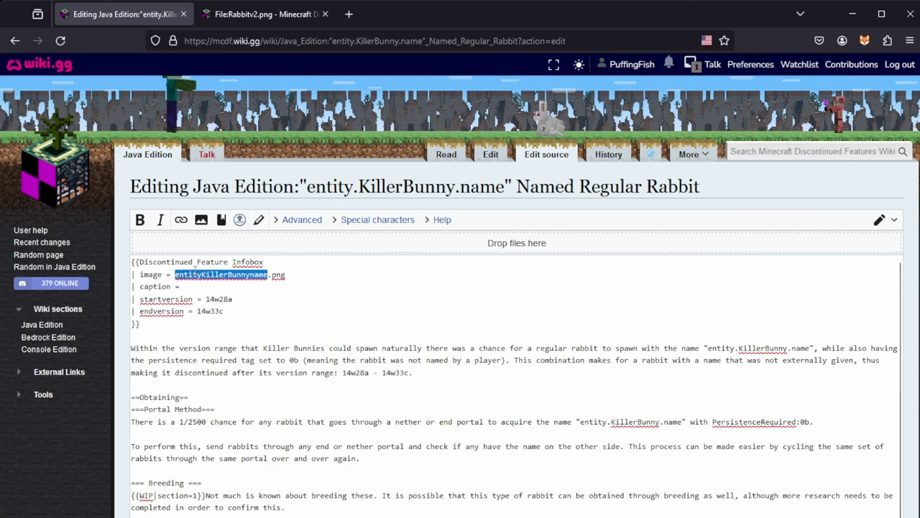
text(Rabbitv2)
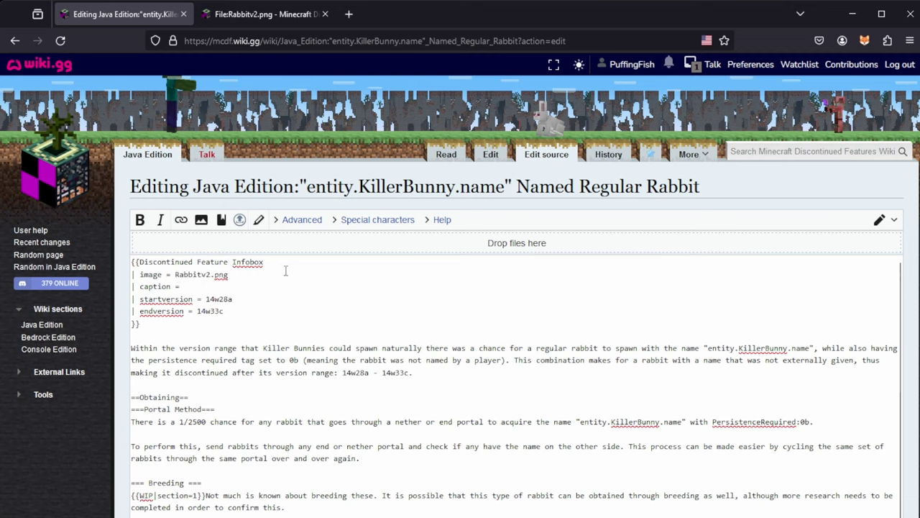
scroll(602, 273, down, 5)
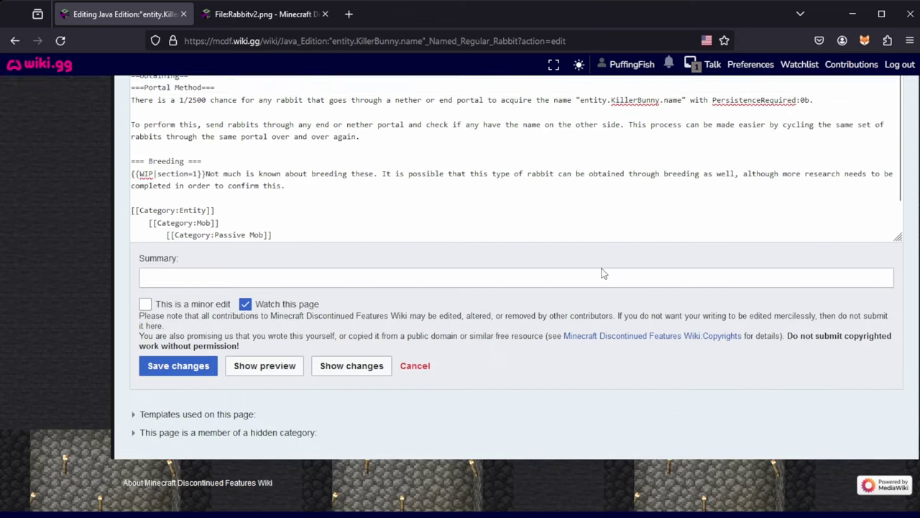
click(205, 370)
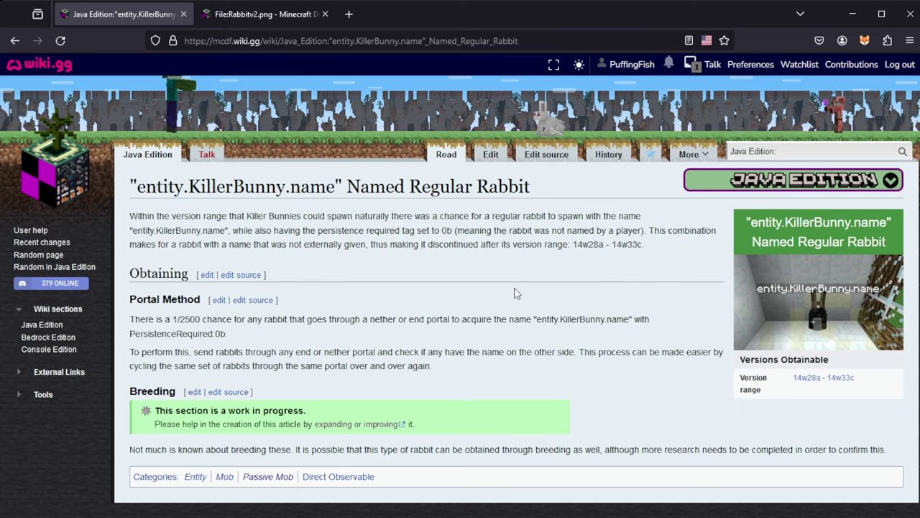
scroll(477, 287, down, 3)
scroll(481, 267, up, 3)
scroll(310, 270, down, 3)
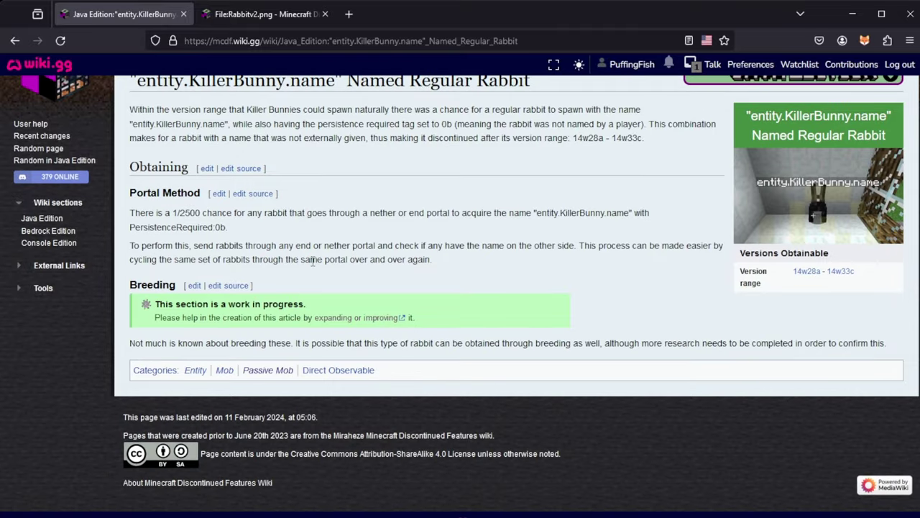
scroll(407, 206, up, 3)
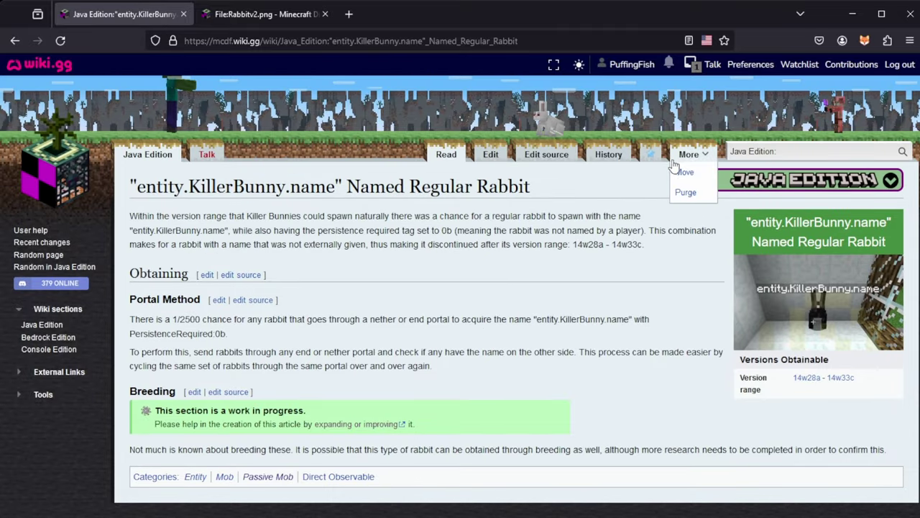
- Reopen the rabbit article's source editor and delete the indentation before [[Category:Passive Mob]]
click(609, 163)
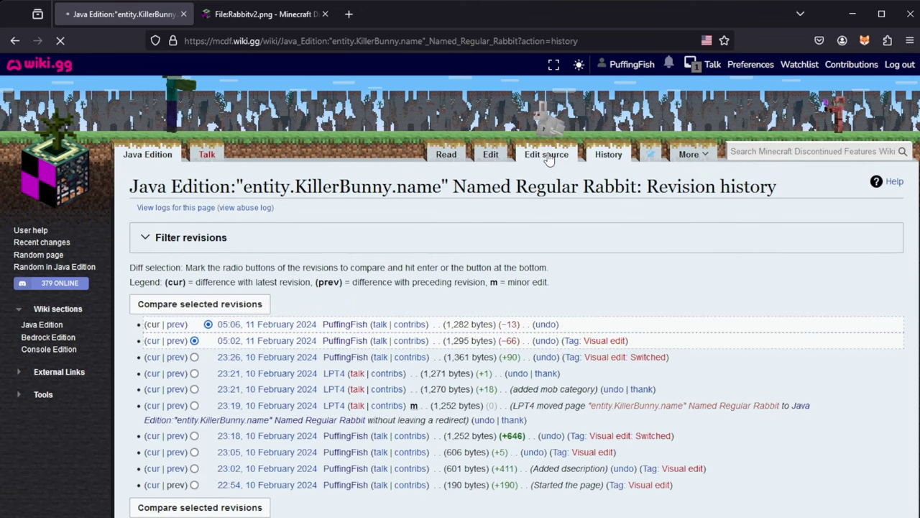
click(546, 154)
scroll(786, 270, down, 1)
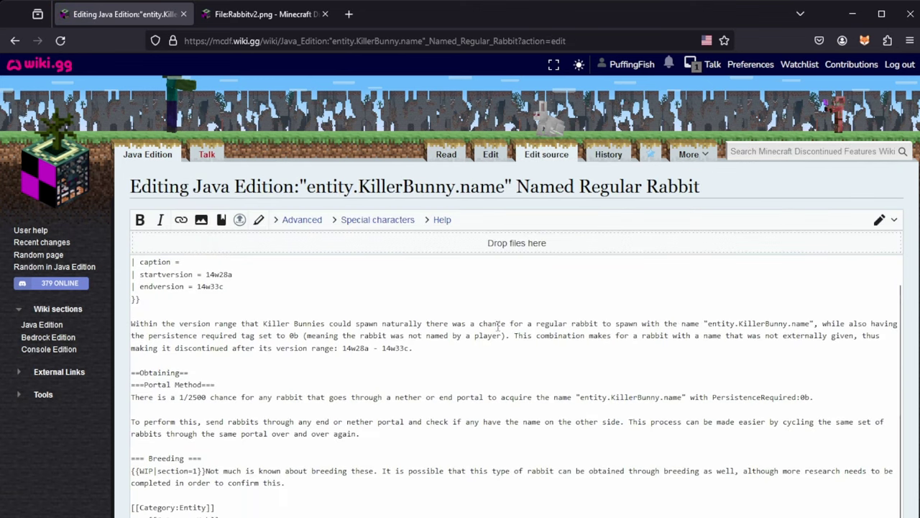
scroll(647, 280, up, 1)
scroll(431, 295, down, 5)
scroll(207, 303, up, 5)
scroll(207, 303, down, 3)
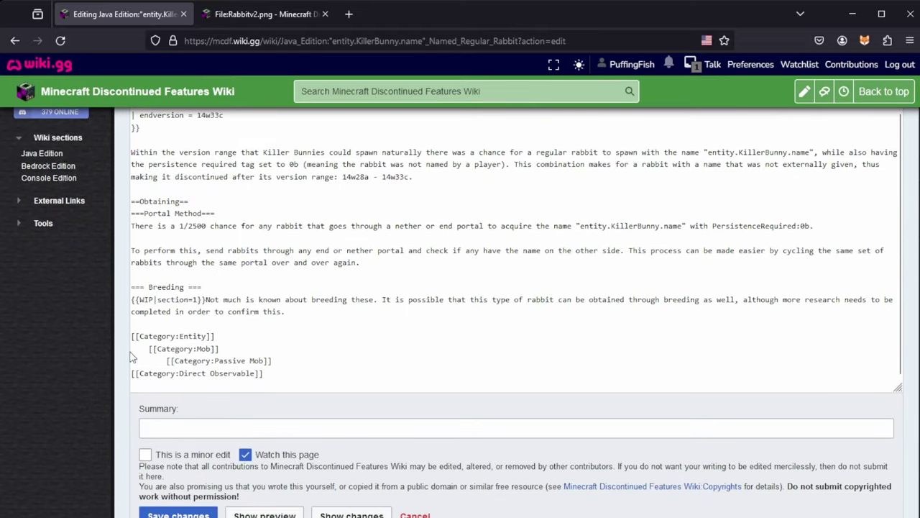
scroll(216, 357, up, 1)
scroll(315, 357, down, 1)
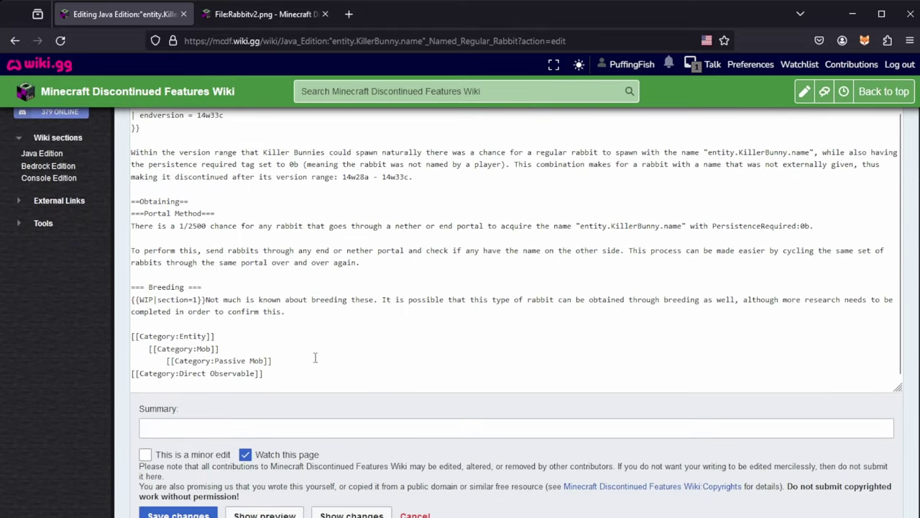
click(167, 361)
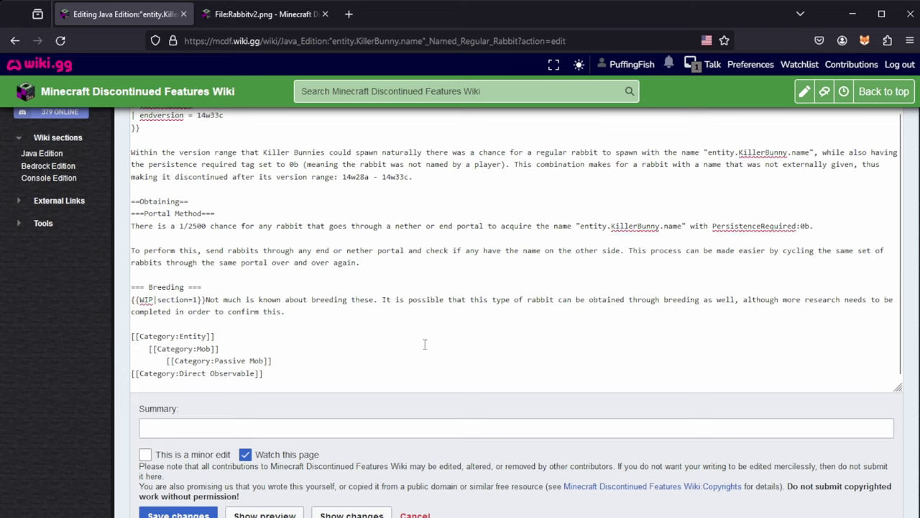
key(BackSpace)
key(BackSpace)
key(BackSpace)
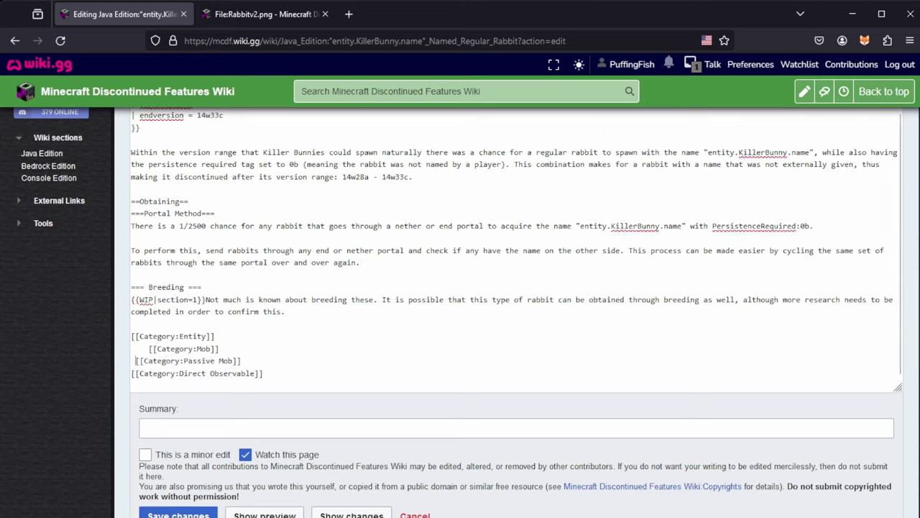